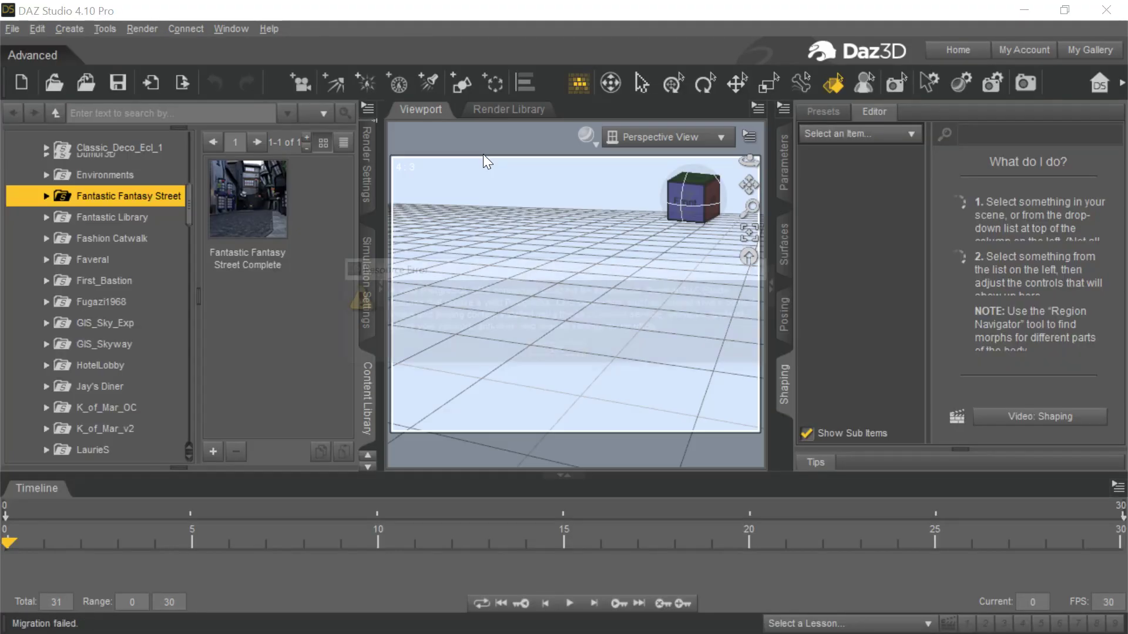
Dismiss the resource error, load Fantastic Fantasy Street Complete, and orbit around the street
{"action": "left_click", "coordinate": [546, 352]}
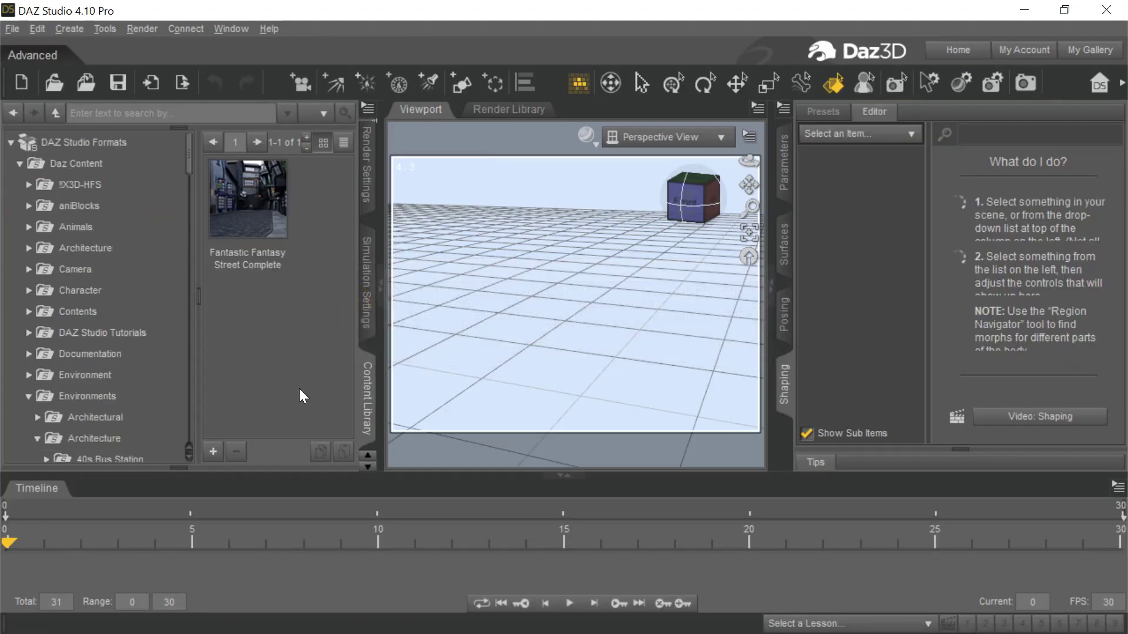
{"action": "double_click", "coordinate": [254, 241]}
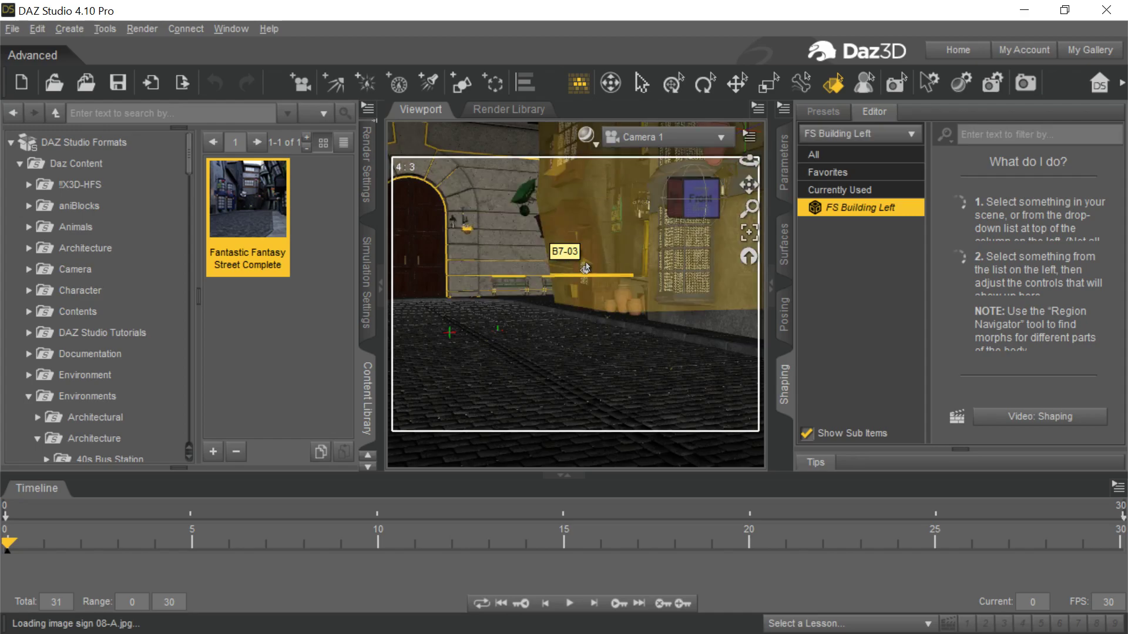
{"action": "left_click_drag", "start_coordinate": [749, 161], "coordinate": [664, 168]}
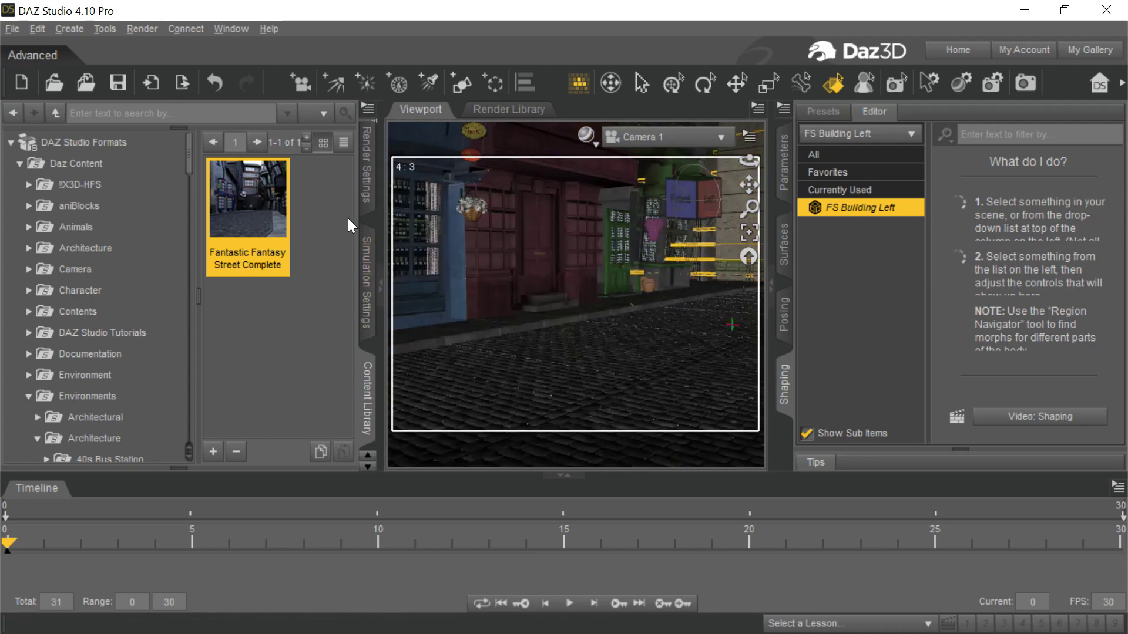
{"action": "left_click", "coordinate": [20, 33]}
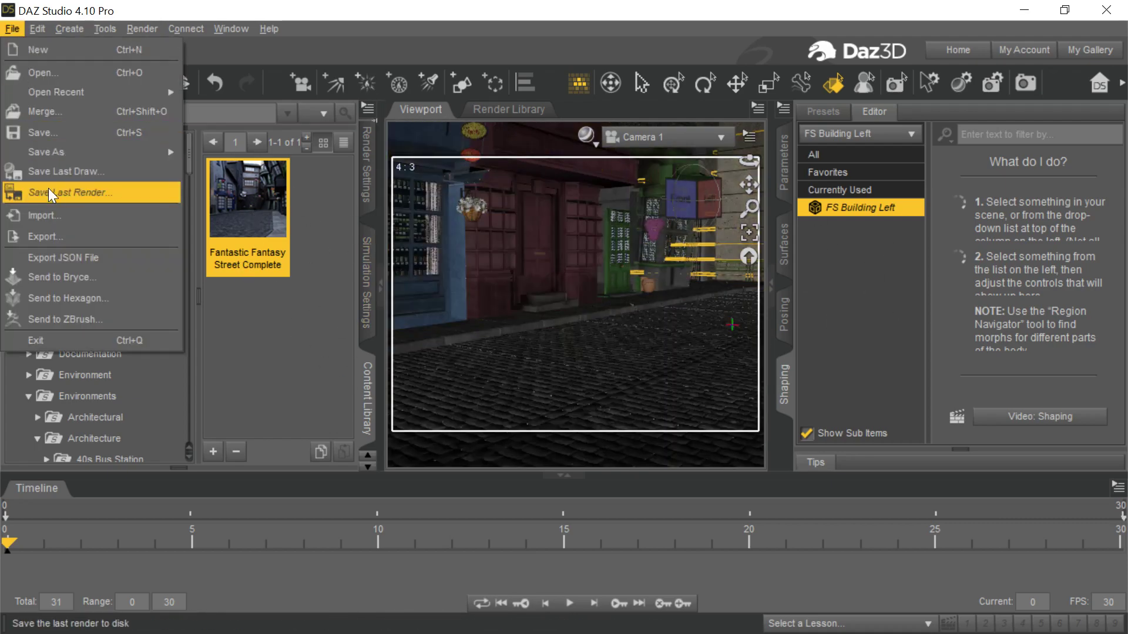
{"action": "left_click", "coordinate": [47, 234]}
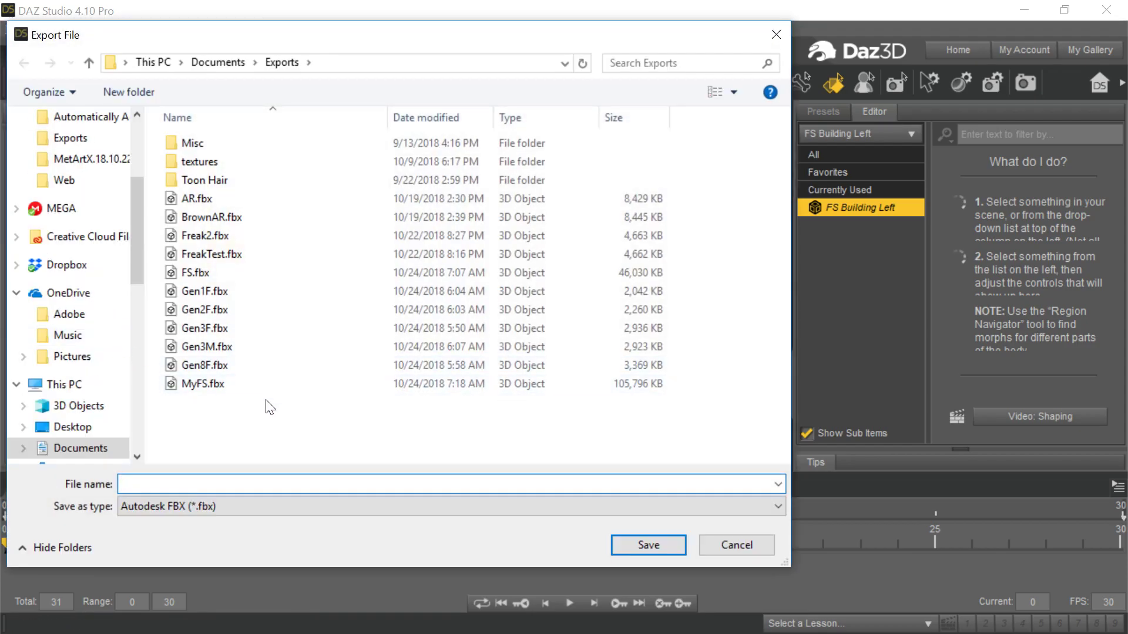
{"action": "left_click", "coordinate": [256, 271]}
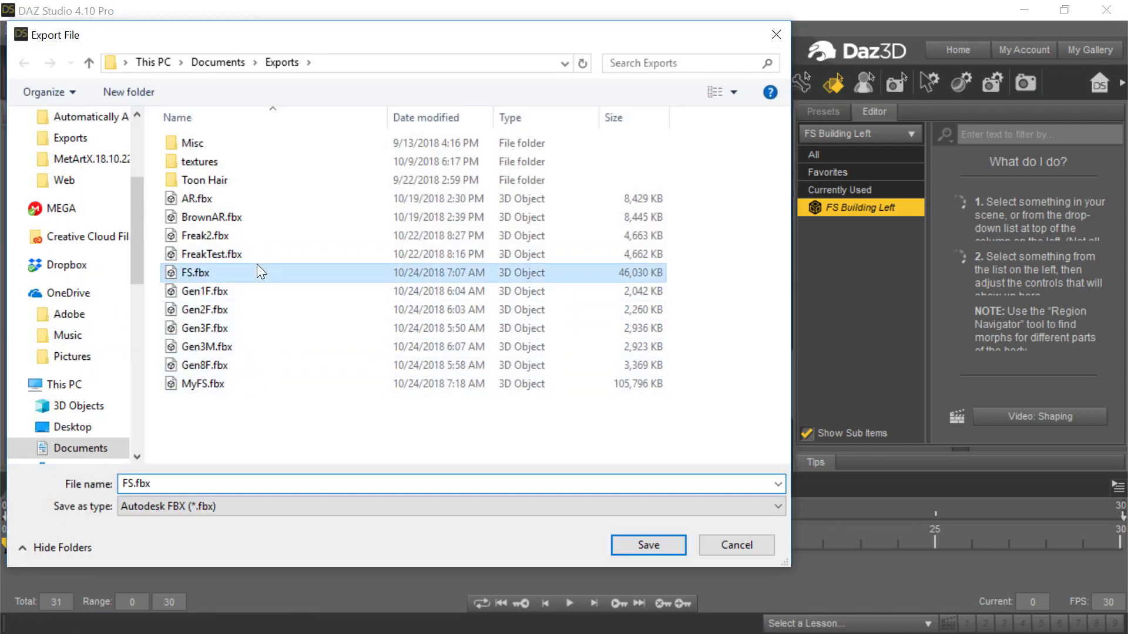
{"action": "left_click", "coordinate": [635, 546]}
{"action": "left_click", "coordinate": [537, 346]}
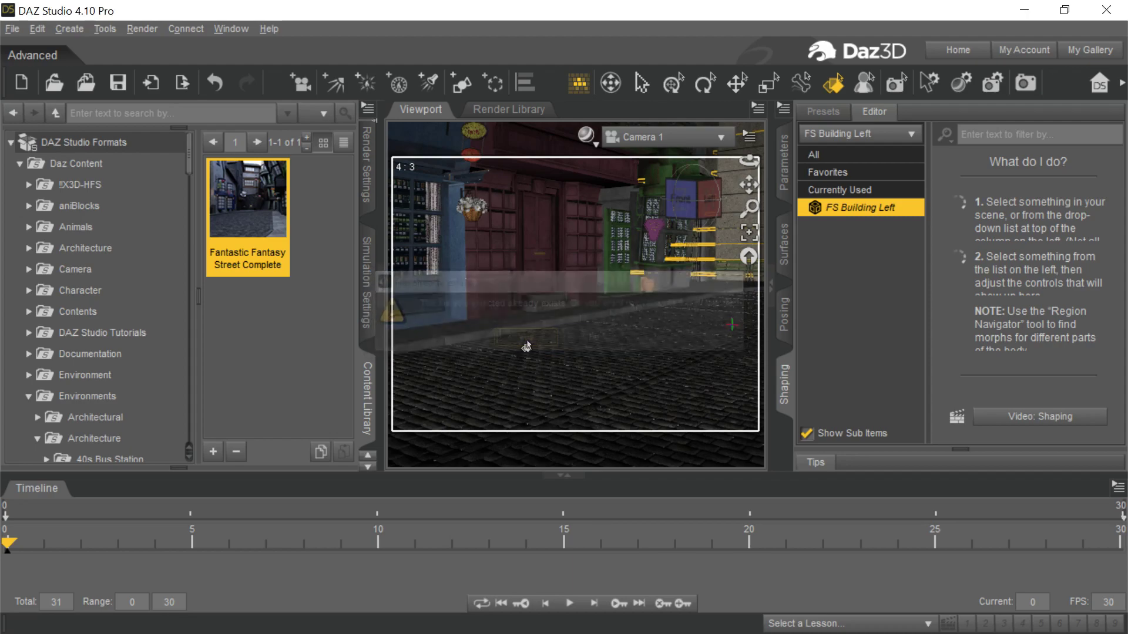
{"action": "left_click", "coordinate": [170, 145]}
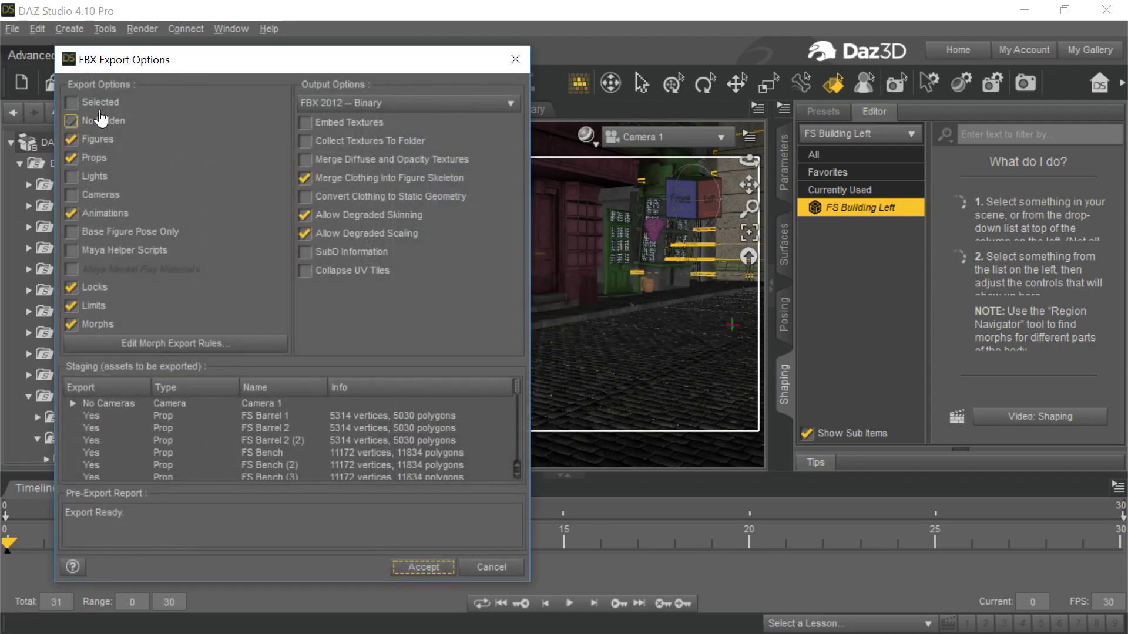
{"action": "left_click", "coordinate": [234, 308]}
{"action": "scroll", "coordinate": [425, 410], "scroll_direction": "down", "scroll_amount": 10}
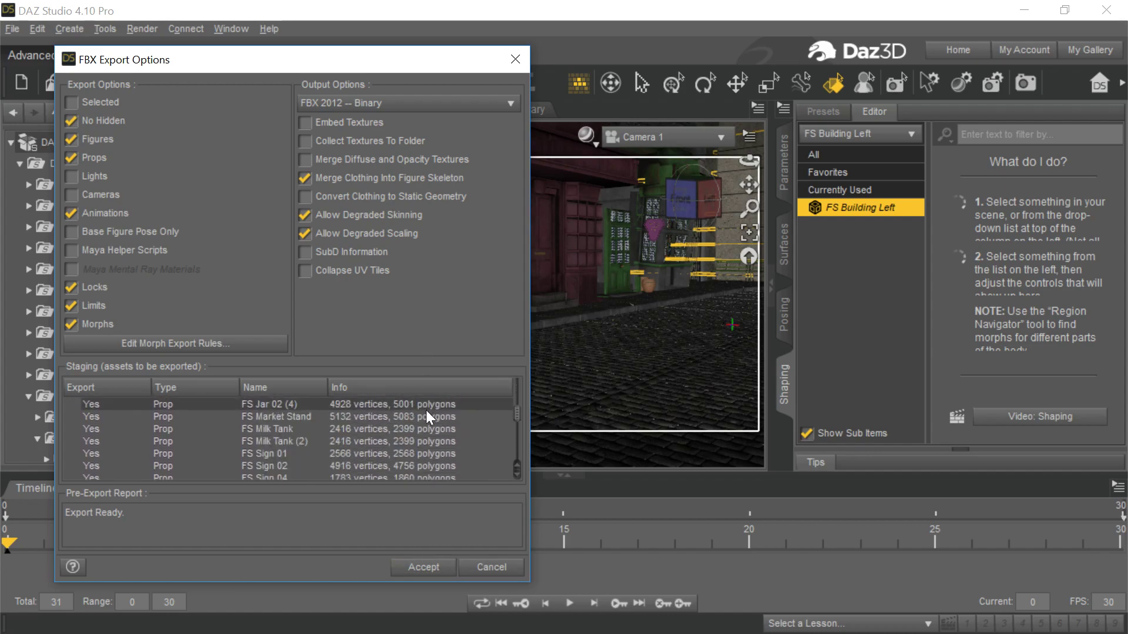
{"action": "scroll", "coordinate": [428, 416], "scroll_direction": "up", "scroll_amount": 10}
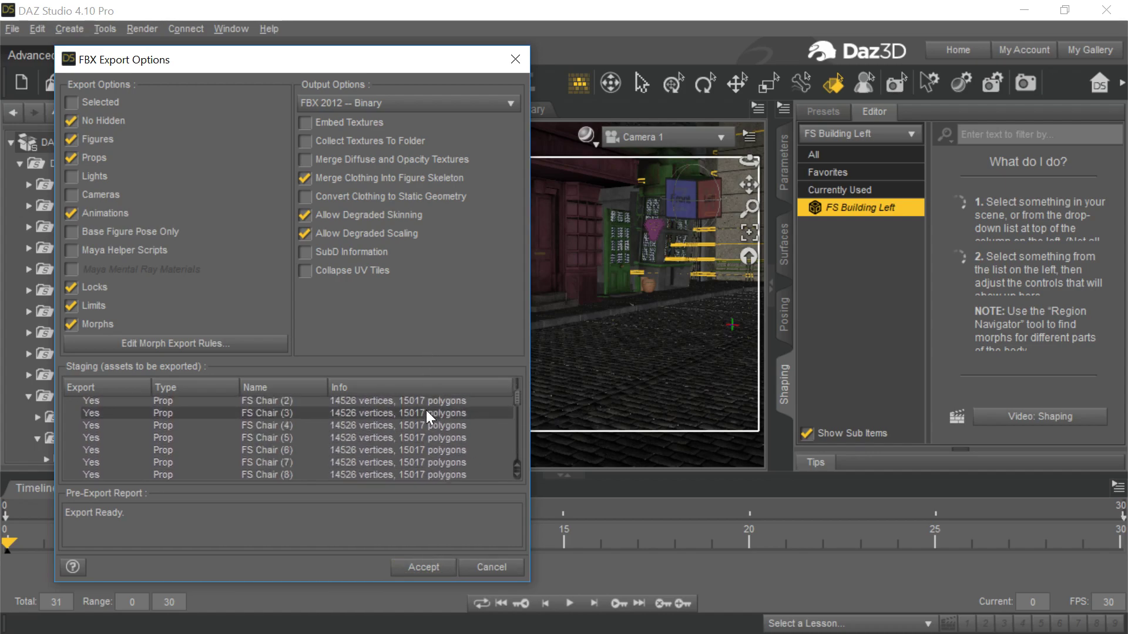
{"action": "left_click", "coordinate": [496, 559]}
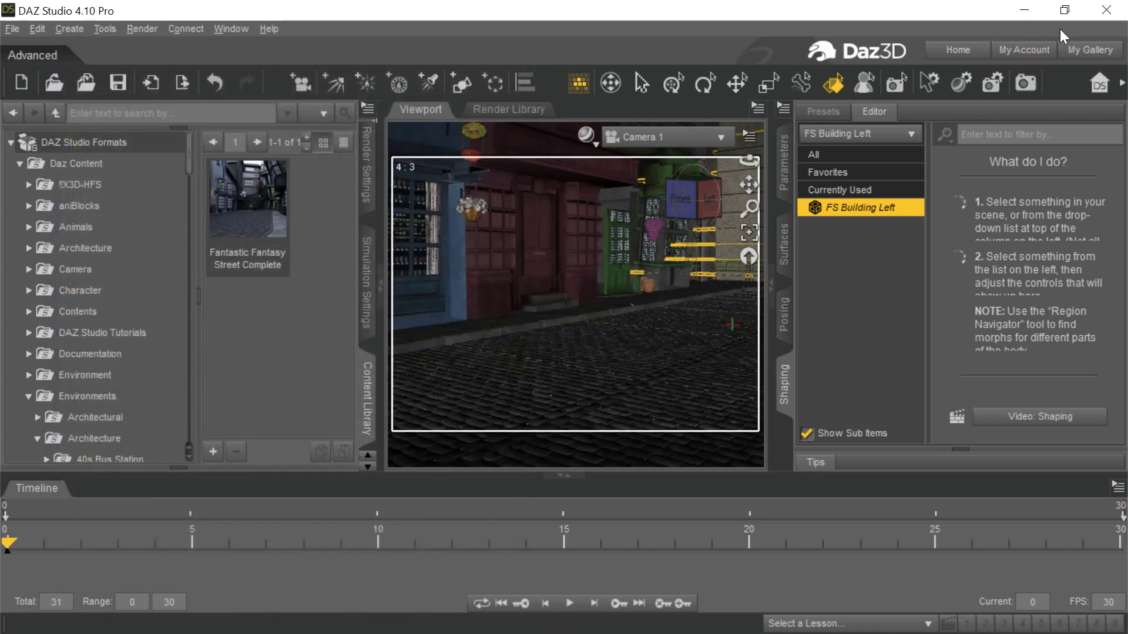
Swap DAZ Studio for a maximized Blender and start an FBX import of FS.fbx from Exports
{"action": "left_click", "coordinate": [1032, 12]}
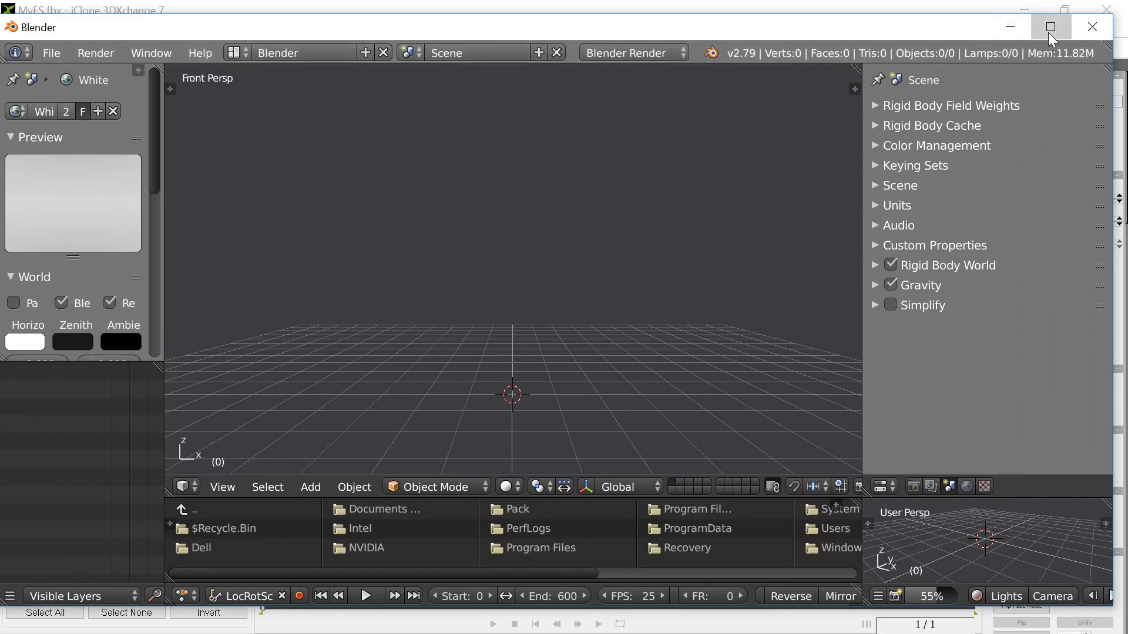
{"action": "left_click", "coordinate": [1050, 33]}
{"action": "left_click", "coordinate": [64, 37]}
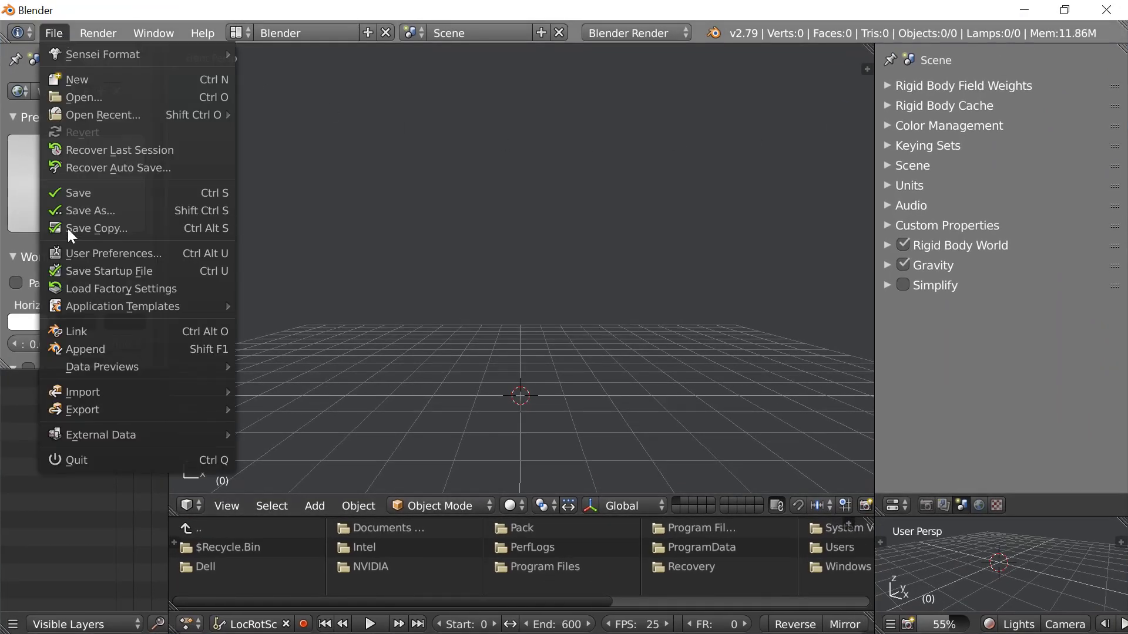
{"action": "mouse_move", "coordinate": [91, 395]}
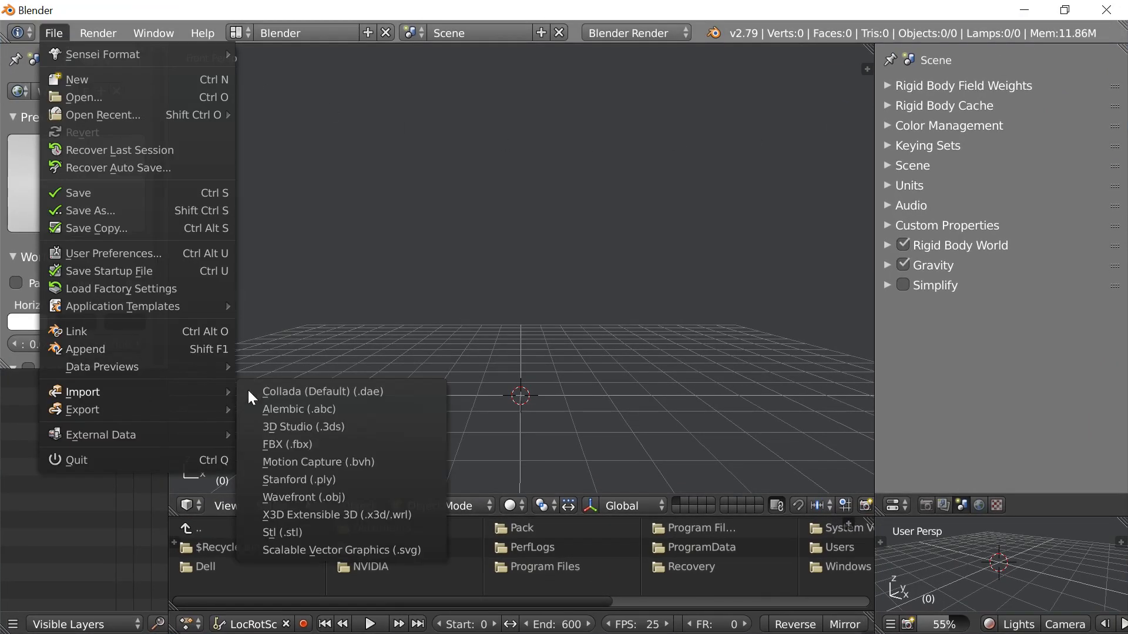
{"action": "left_click", "coordinate": [322, 450]}
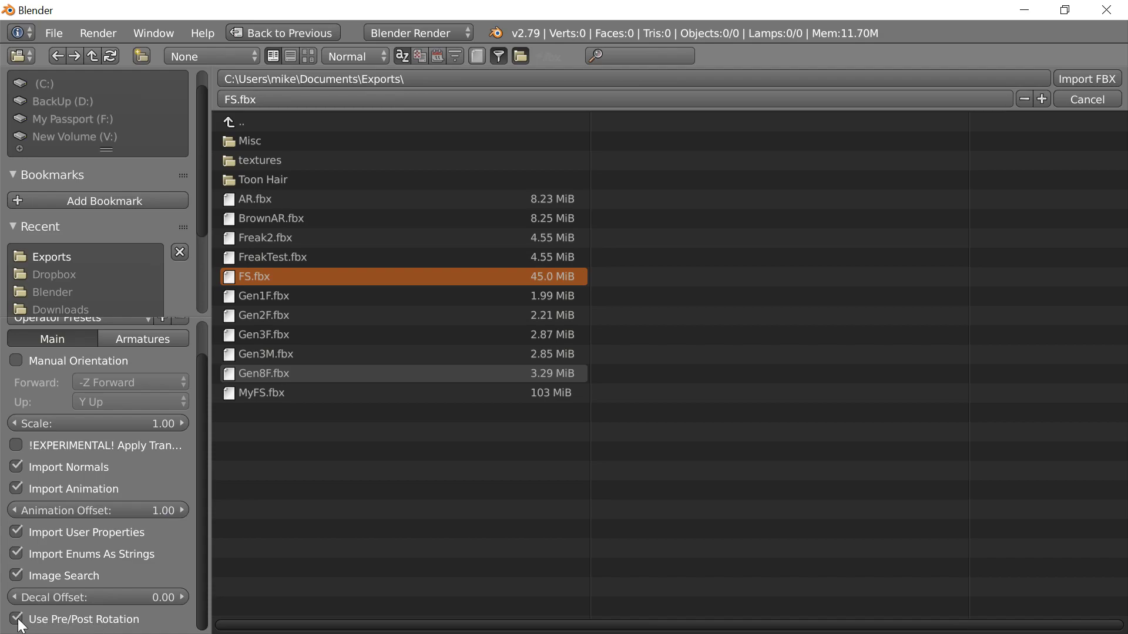
Import FS.fbx with Use Pre/Post Rotation unchecked and zoom to inspect the street
{"action": "left_click", "coordinate": [85, 624]}
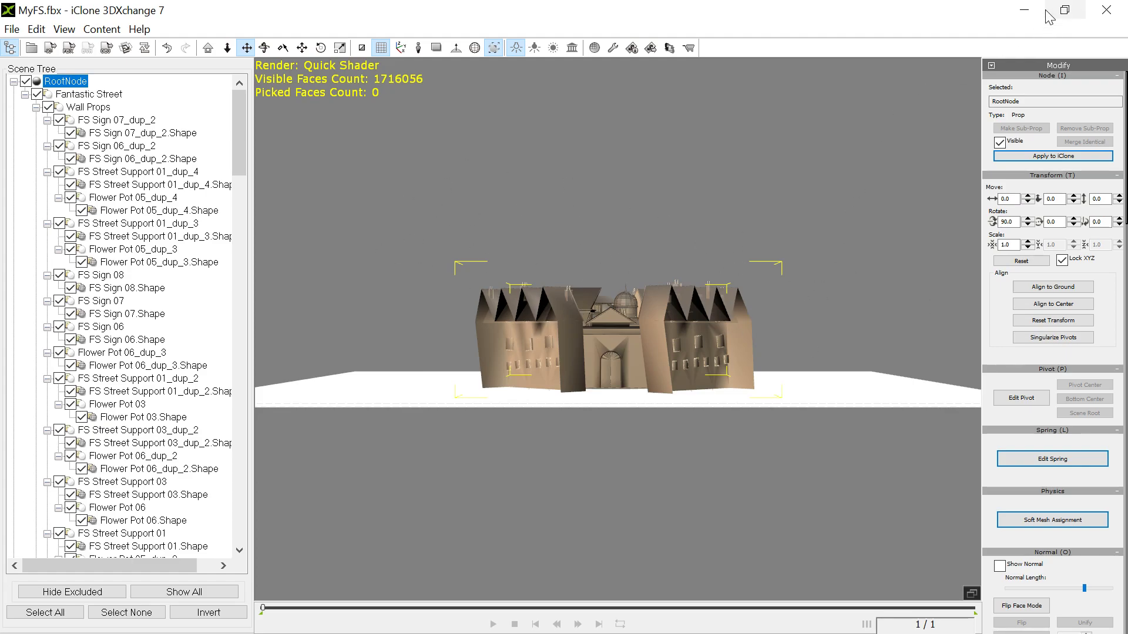
{"action": "left_click", "coordinate": [1024, 10]}
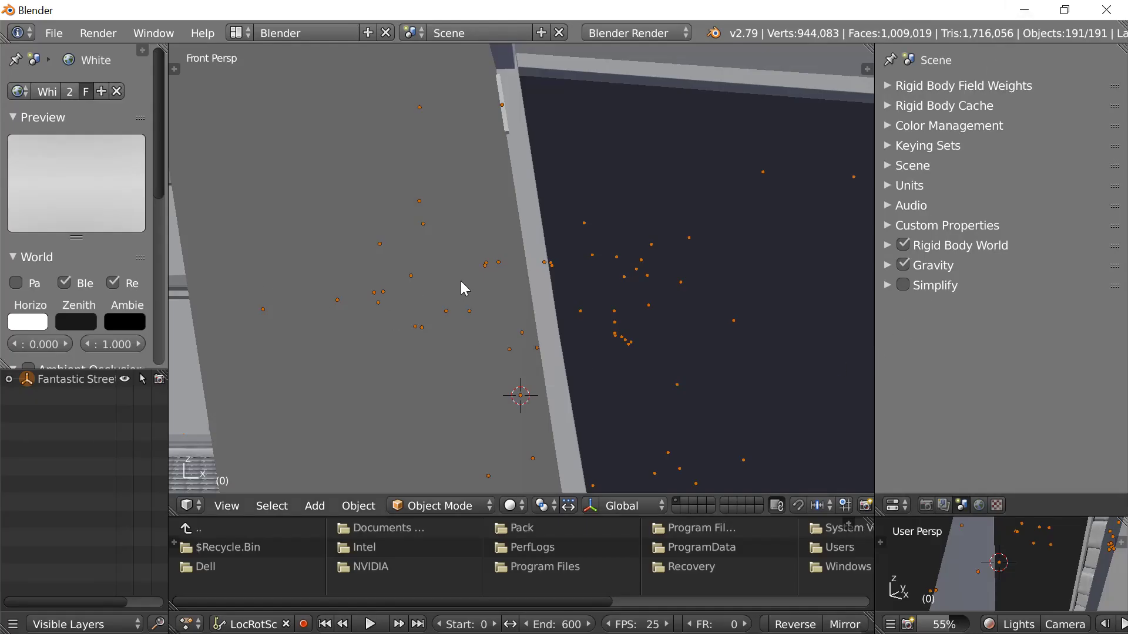
{"action": "scroll", "coordinate": [461, 288], "scroll_direction": "down", "scroll_amount": 10}
{"action": "scroll", "coordinate": [460, 288], "scroll_direction": "up", "scroll_amount": 4}
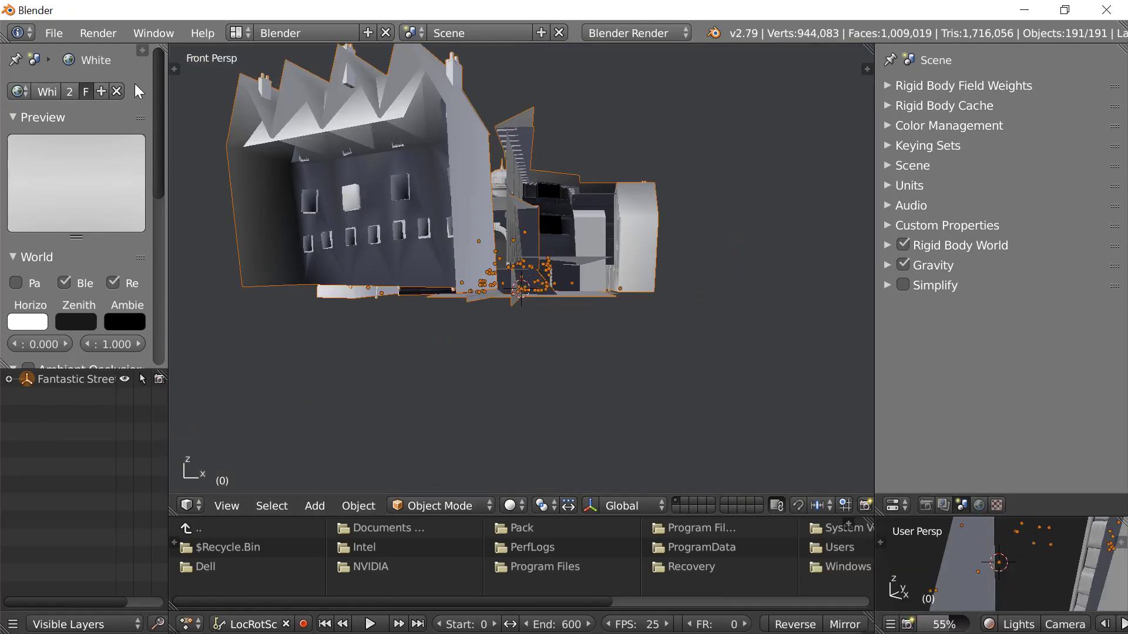
Show the Tool Shelf and Properties sidebar and switch to the Misc tab's Daz fixing tools
{"action": "key", "text": "t"}
{"action": "key", "text": "n"}
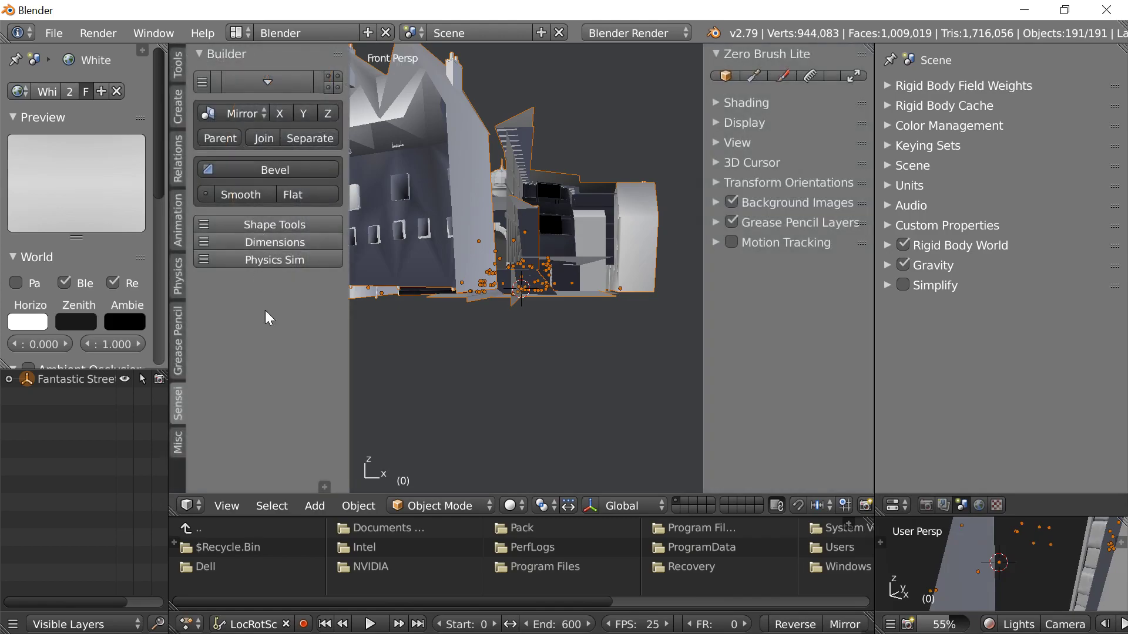
{"action": "left_click", "coordinate": [177, 444]}
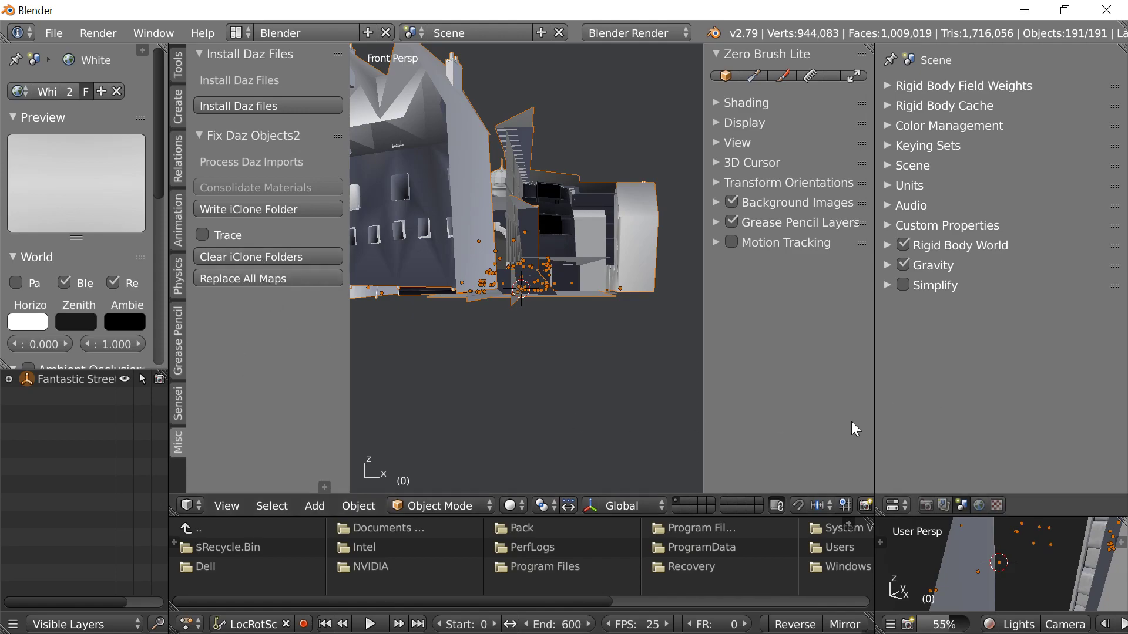
Expand Fantastic Street to the FS Building Ext.Shape mesh and inspect its material's image texture
{"action": "left_click", "coordinate": [8, 378]}
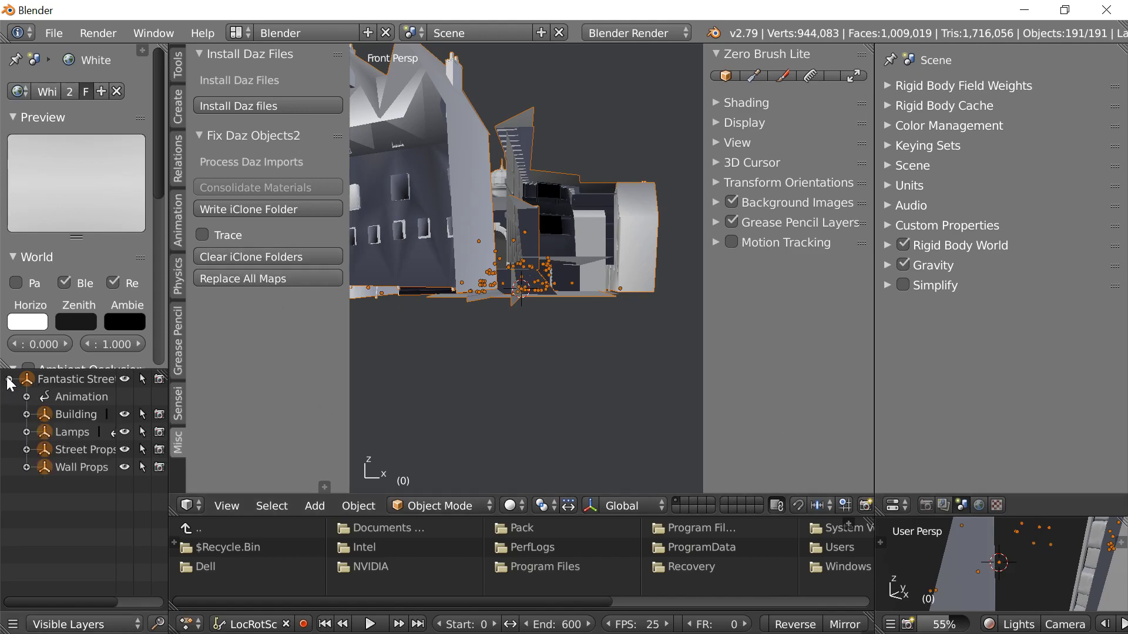
{"action": "left_click", "coordinate": [26, 414]}
{"action": "left_click", "coordinate": [44, 449]}
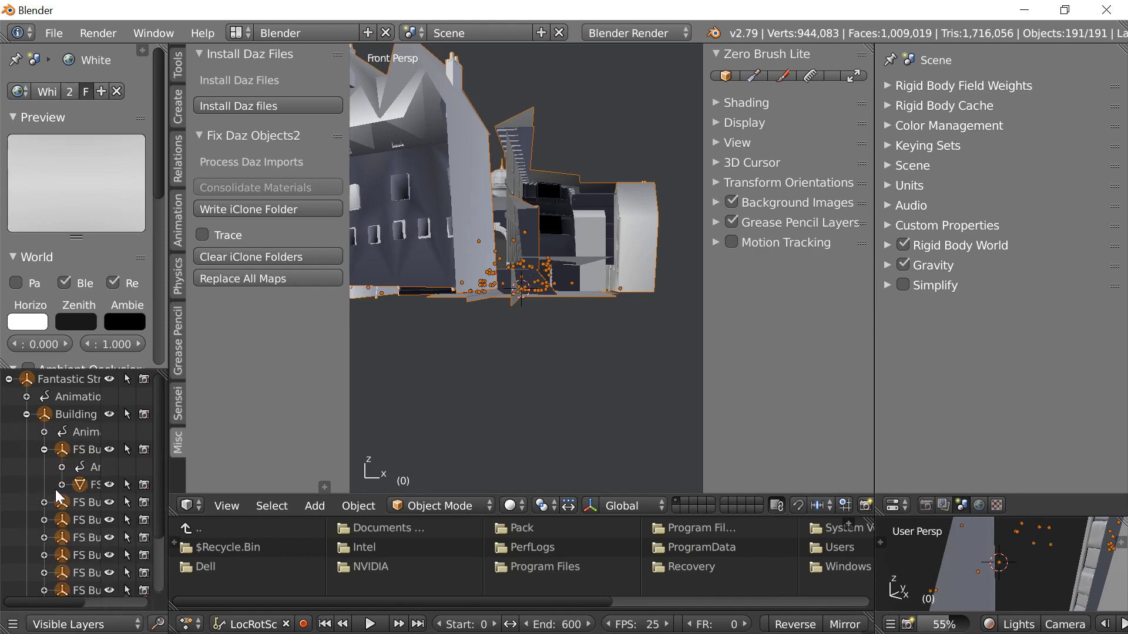
{"action": "left_click", "coordinate": [94, 486]}
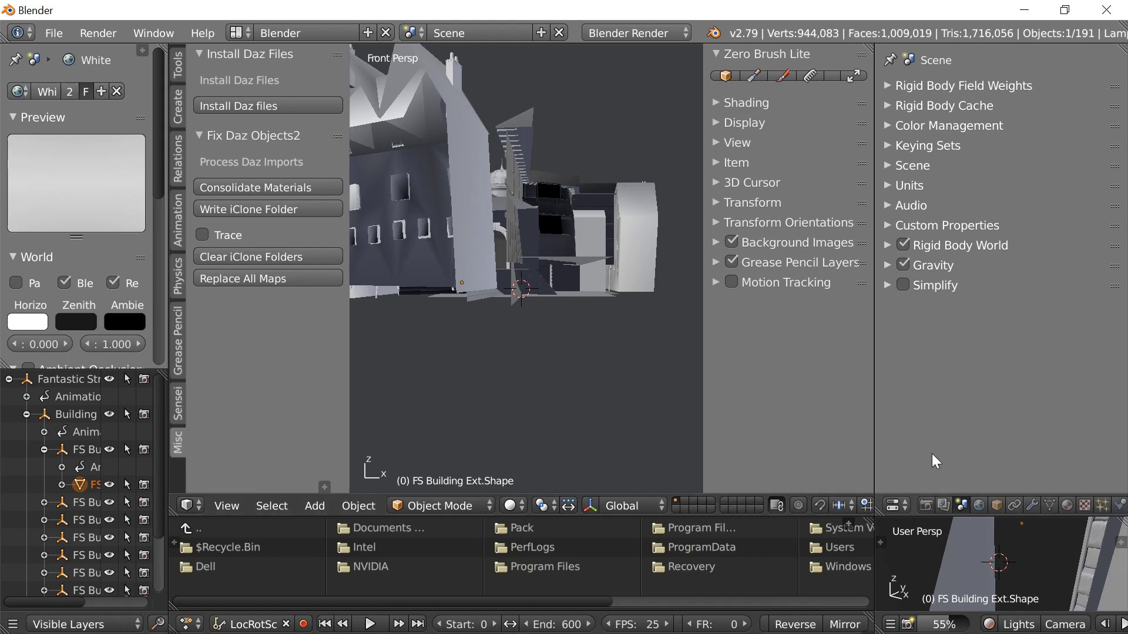
{"action": "left_click", "coordinate": [1067, 506]}
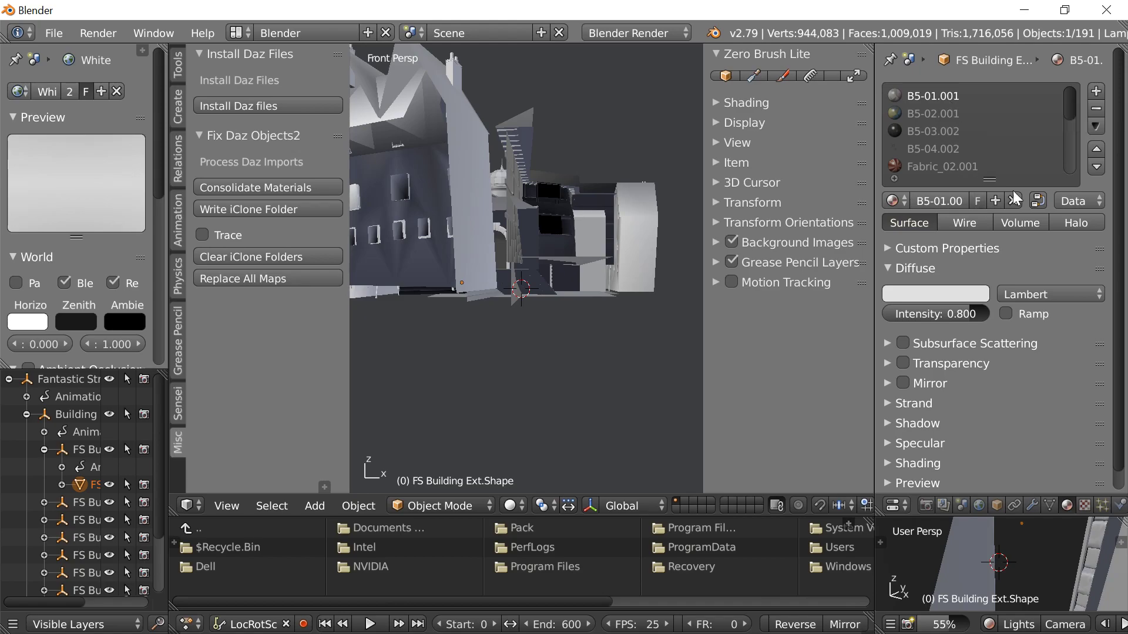
{"action": "left_click", "coordinate": [1087, 507]}
{"action": "scroll", "coordinate": [1035, 429], "scroll_direction": "down", "scroll_amount": 2}
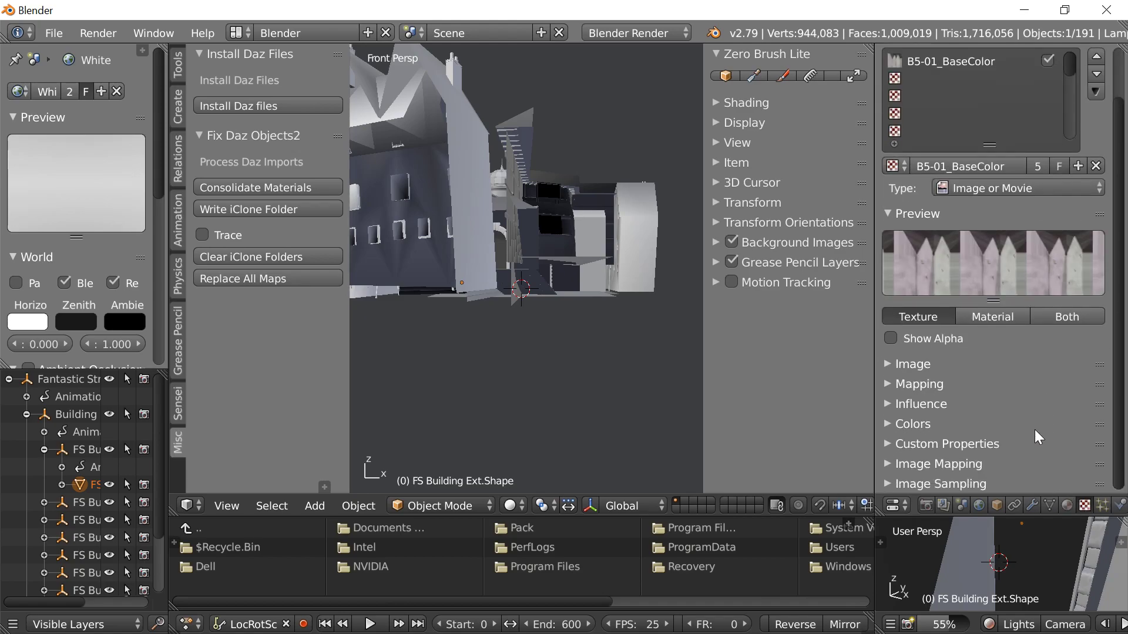
{"action": "left_click", "coordinate": [891, 367]}
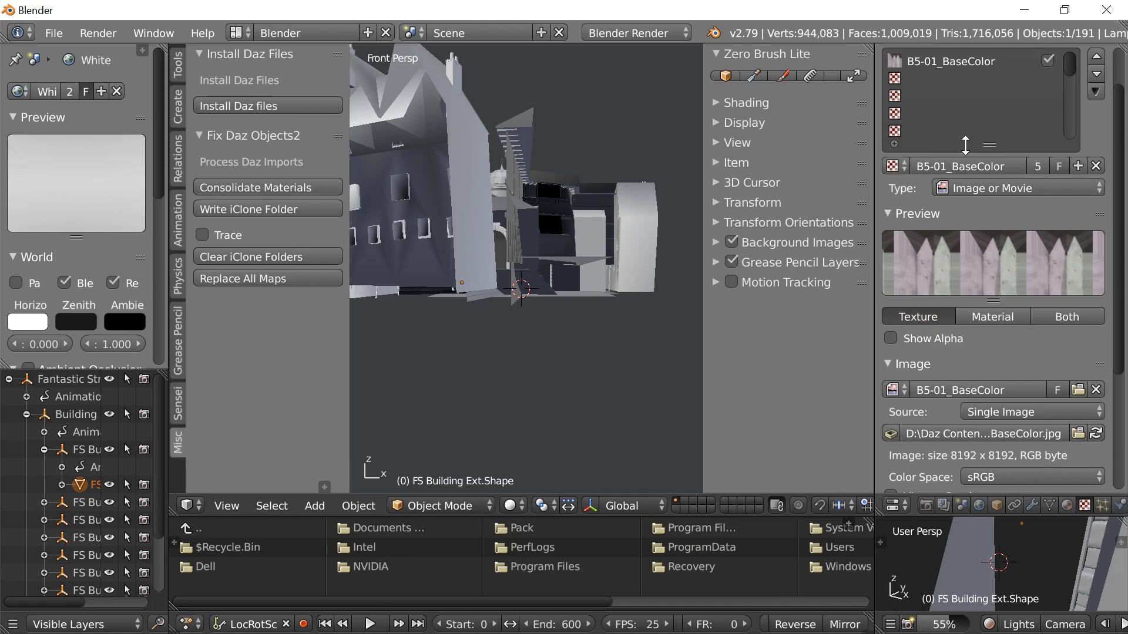
Replace all texture maps, then view the Fabric_02.001 material's texture on FS Building Ext
{"action": "left_click", "coordinate": [255, 280]}
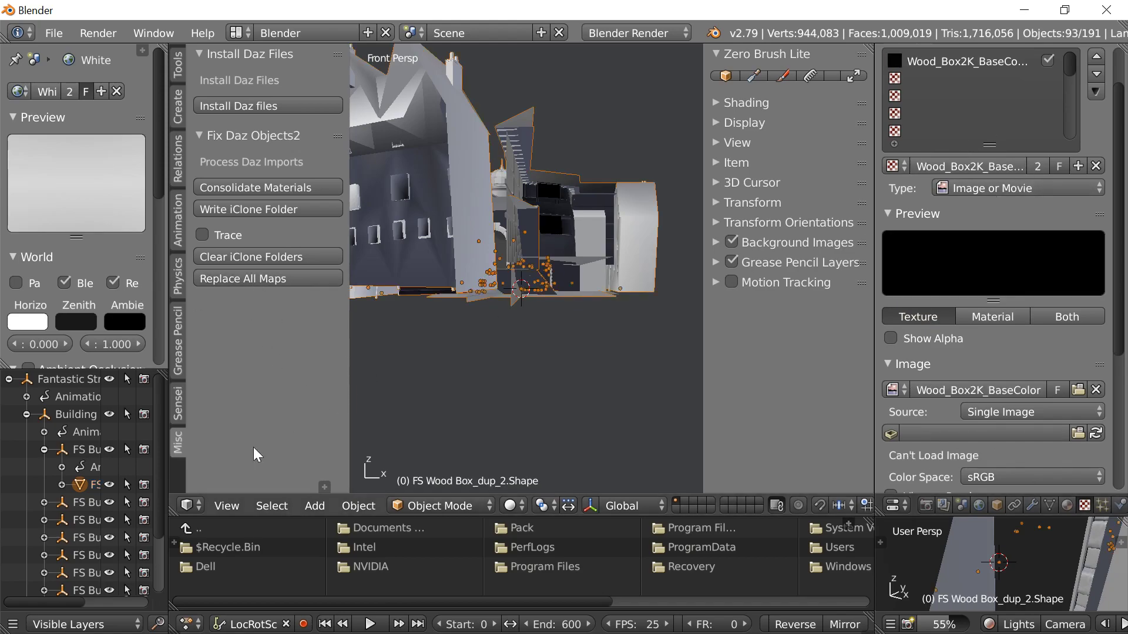
{"action": "left_click", "coordinate": [97, 486]}
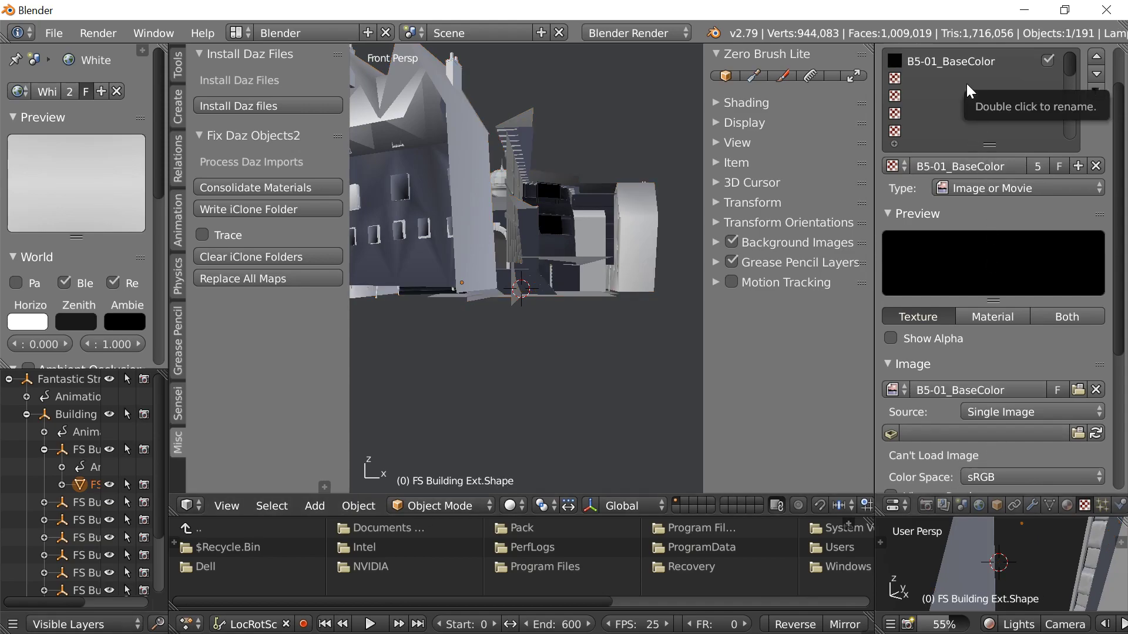
{"action": "left_click", "coordinate": [1064, 505]}
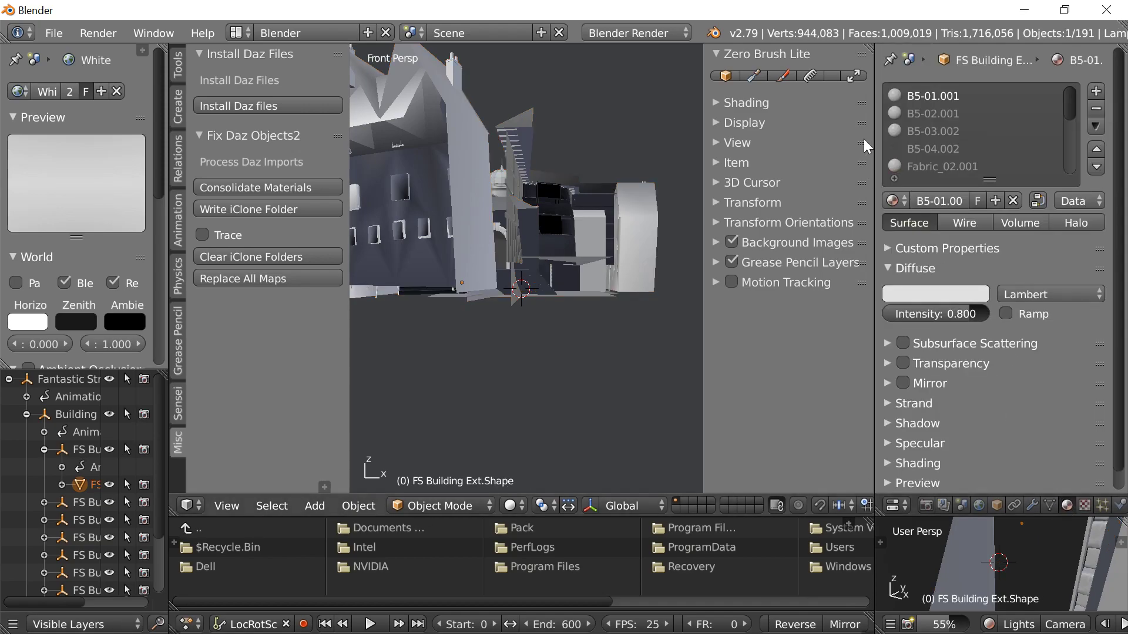
{"action": "left_click", "coordinate": [924, 167]}
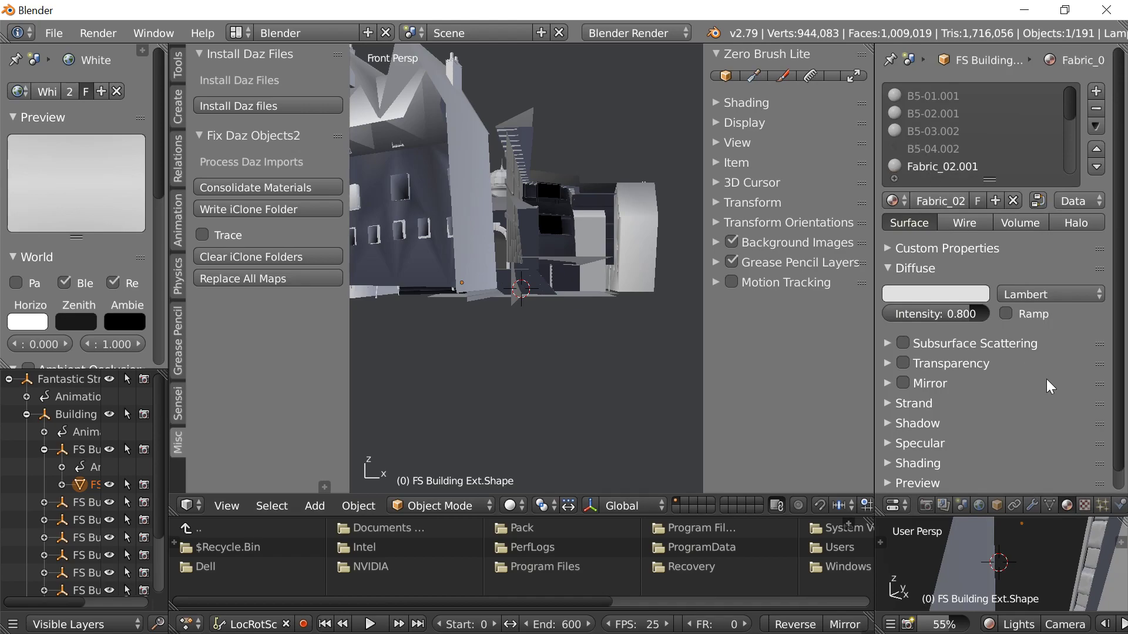
{"action": "left_click", "coordinate": [1087, 506]}
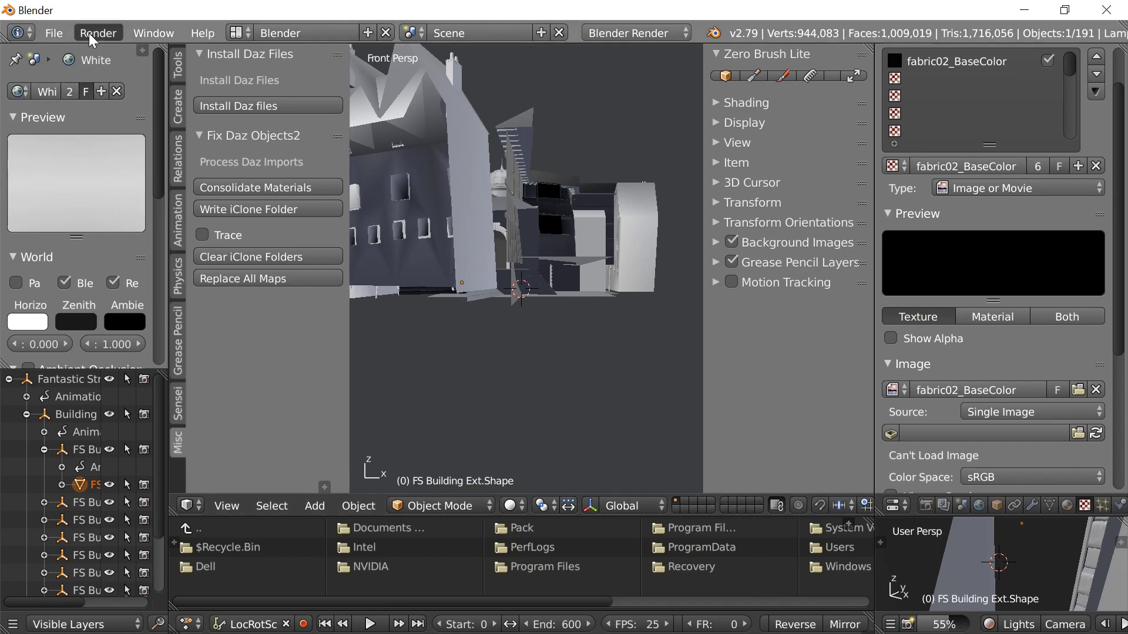
{"action": "left_click", "coordinate": [58, 30]}
{"action": "mouse_move", "coordinate": [100, 408]}
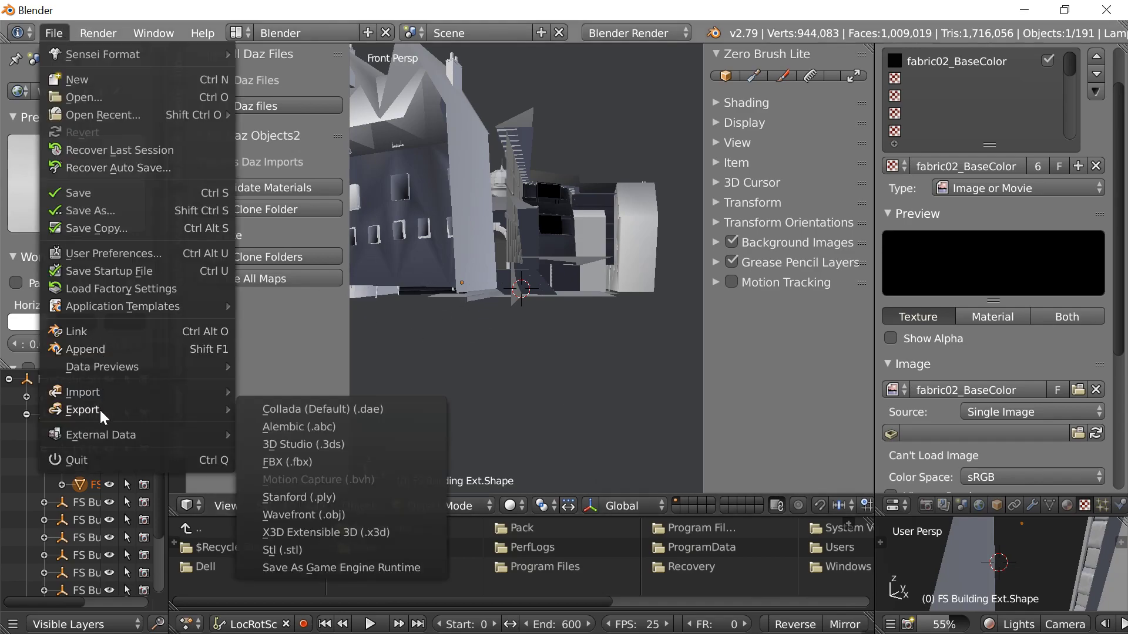
{"action": "left_click", "coordinate": [319, 454]}
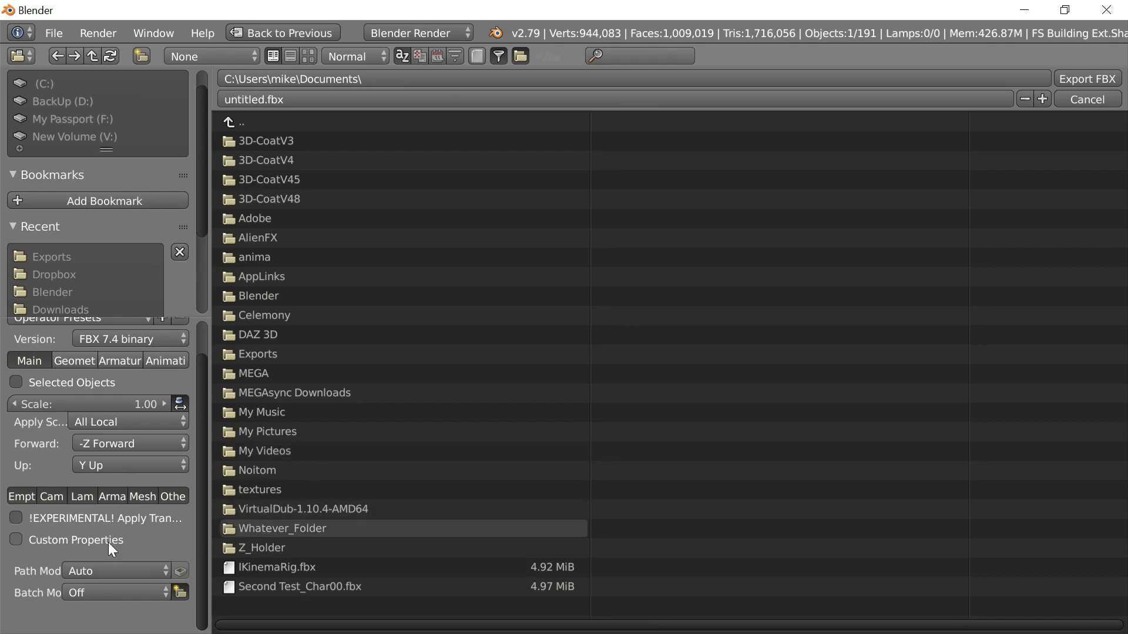
{"action": "left_click", "coordinate": [122, 359]}
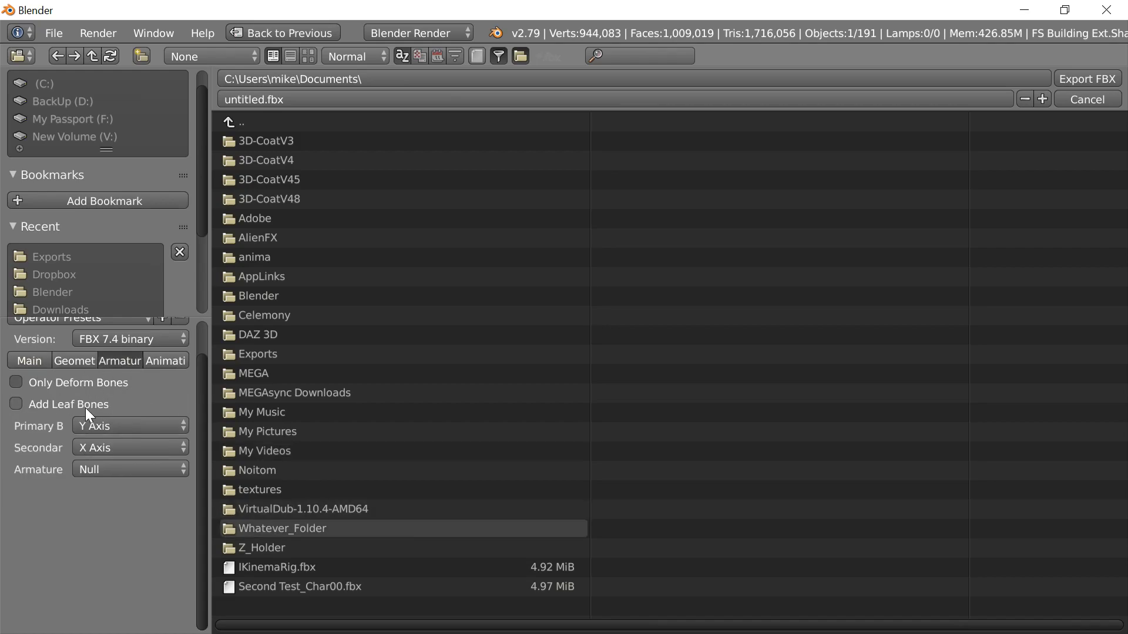
{"action": "left_click", "coordinate": [54, 255]}
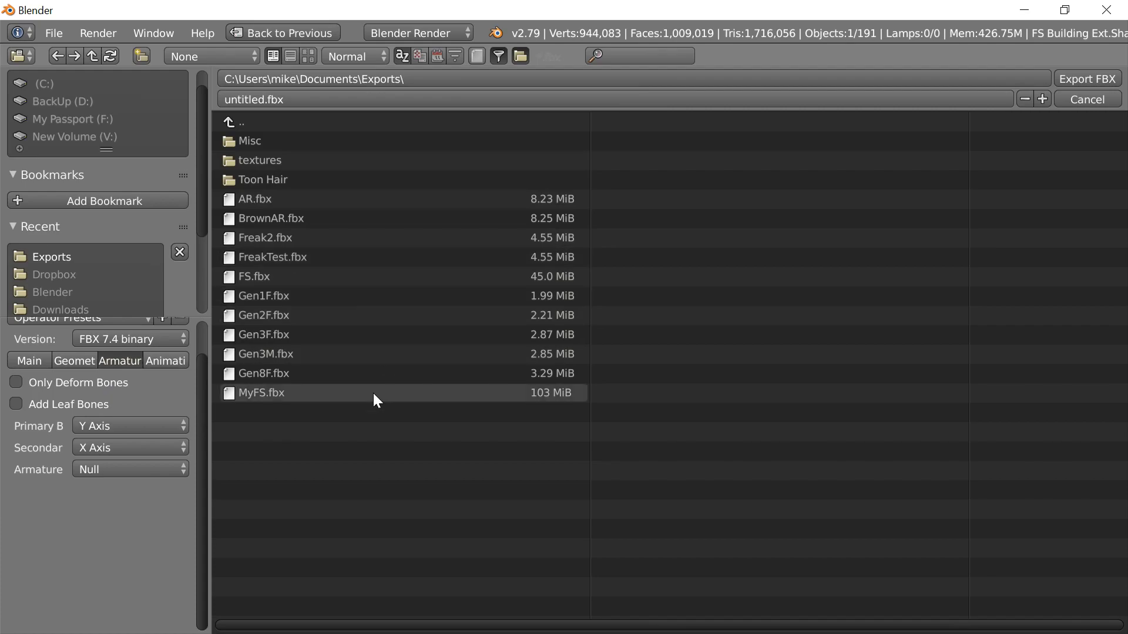
{"action": "left_click", "coordinate": [29, 361]}
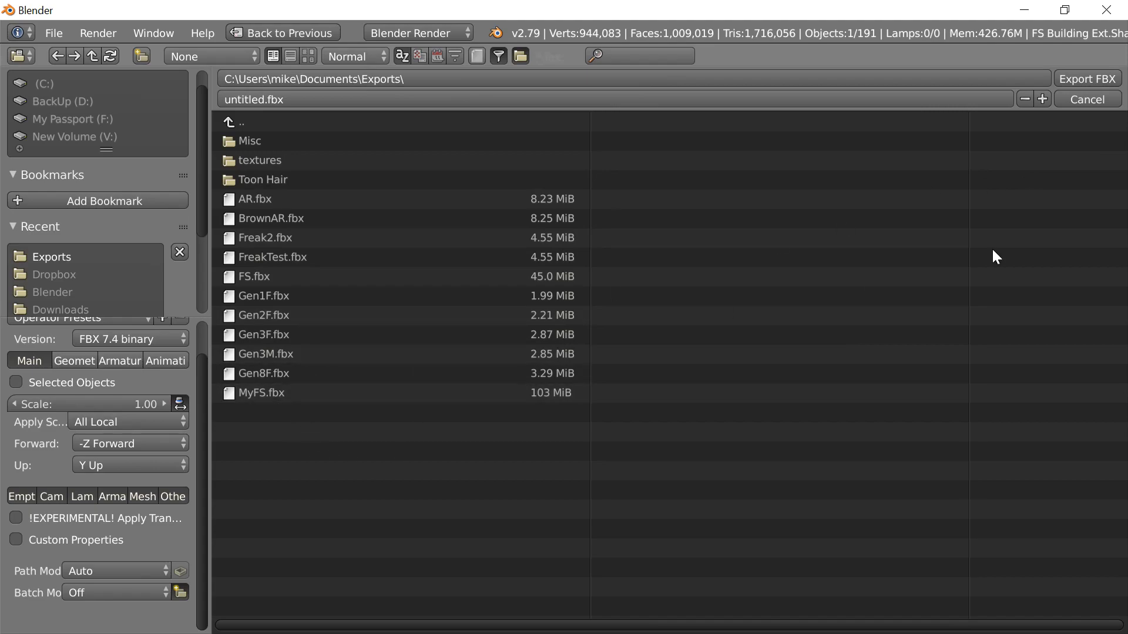
{"action": "left_click", "coordinate": [1088, 100]}
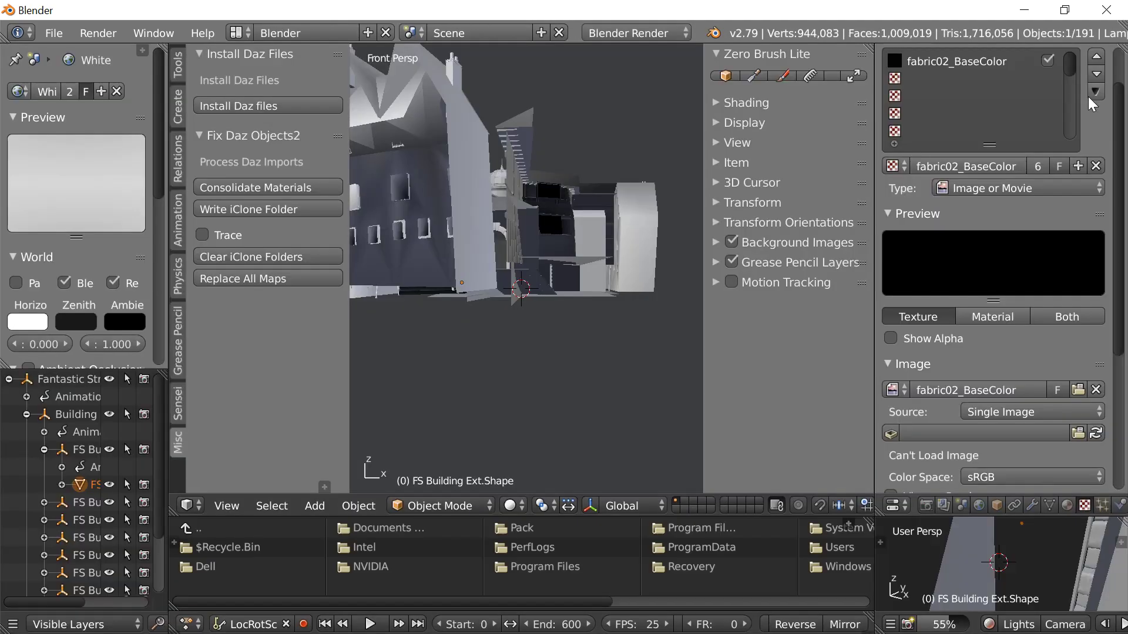
Minimize Blender and iClone 7 to reveal the desktop
{"action": "left_click", "coordinate": [1029, 16]}
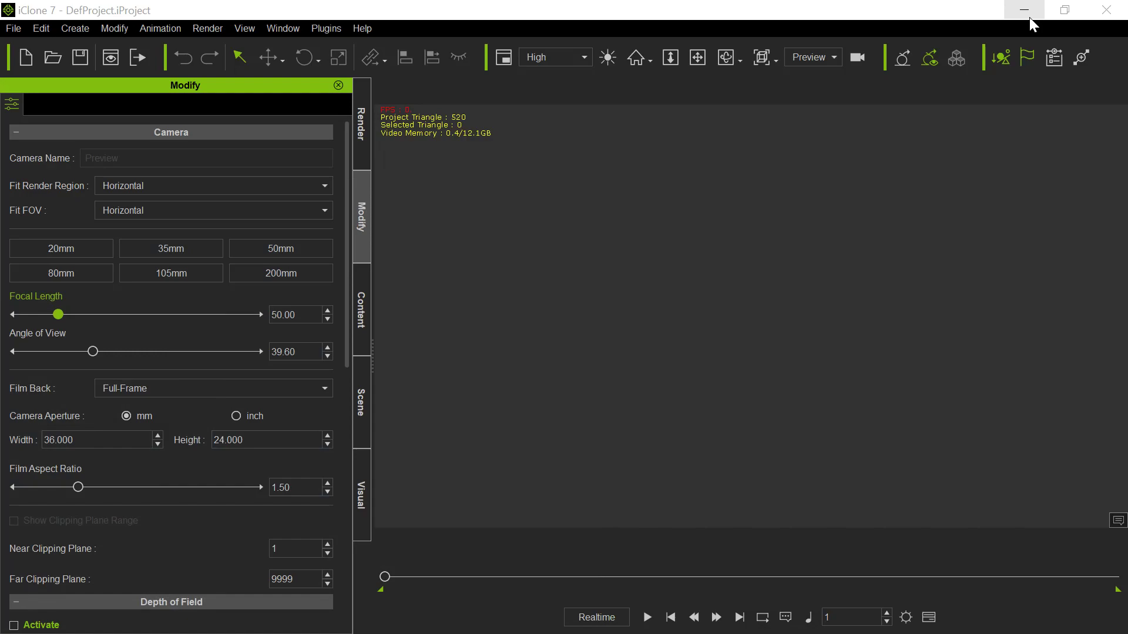
{"action": "left_click", "coordinate": [1019, 12]}
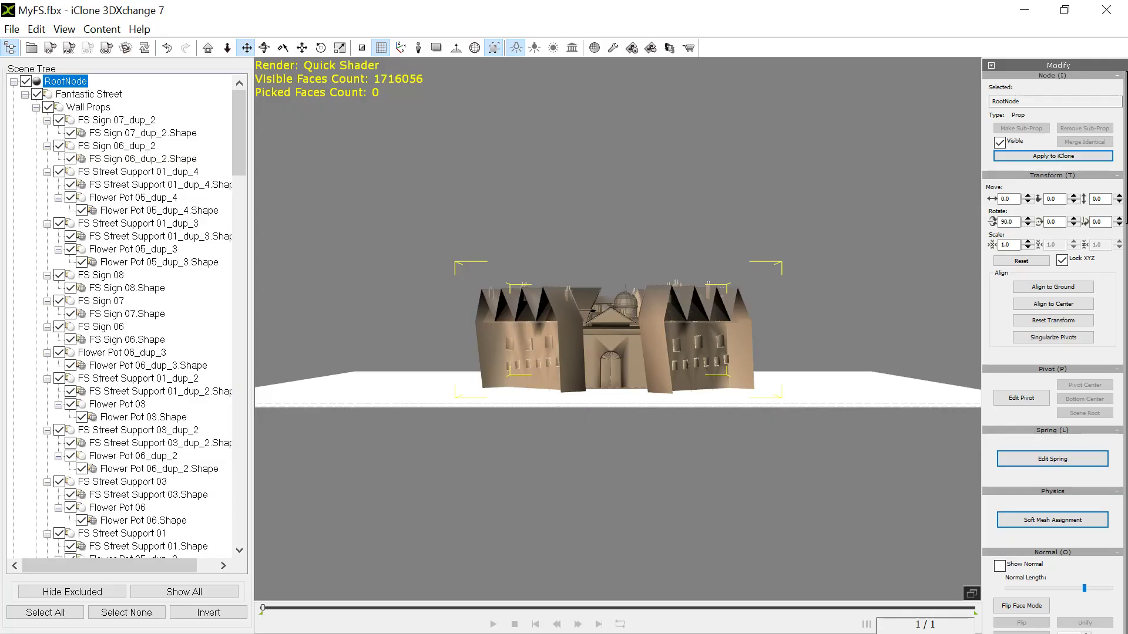
Apply the MyFS street model to iClone from the Modify panel
{"action": "left_click", "coordinate": [1053, 156]}
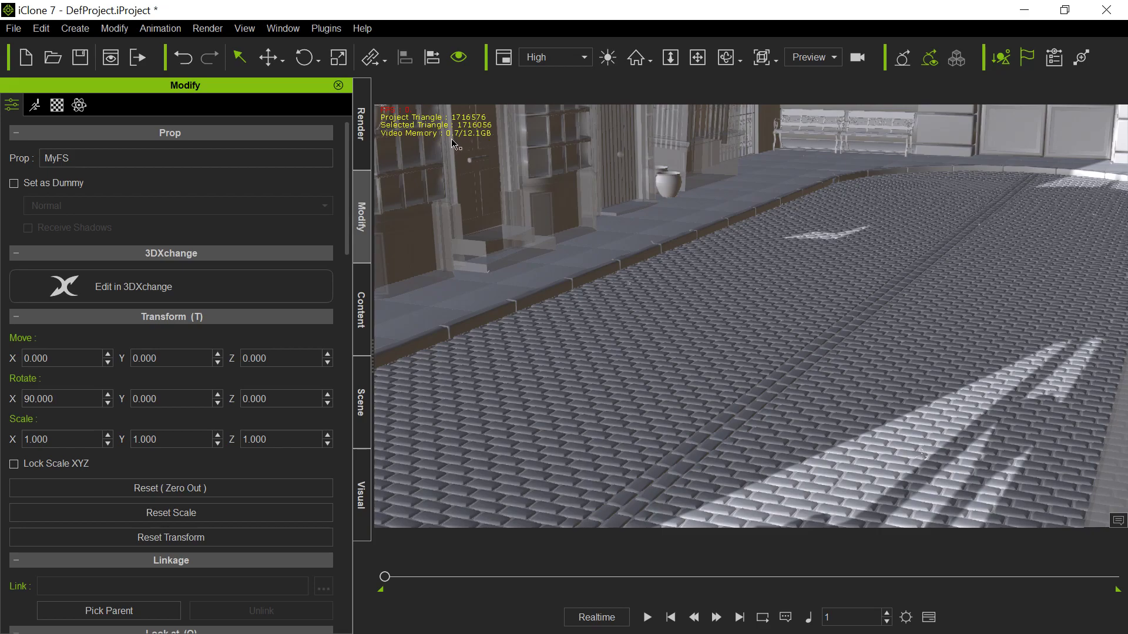
Pan the camera closer to the MyFS storefronts, then return to selection mode
{"action": "key", "text": "x"}
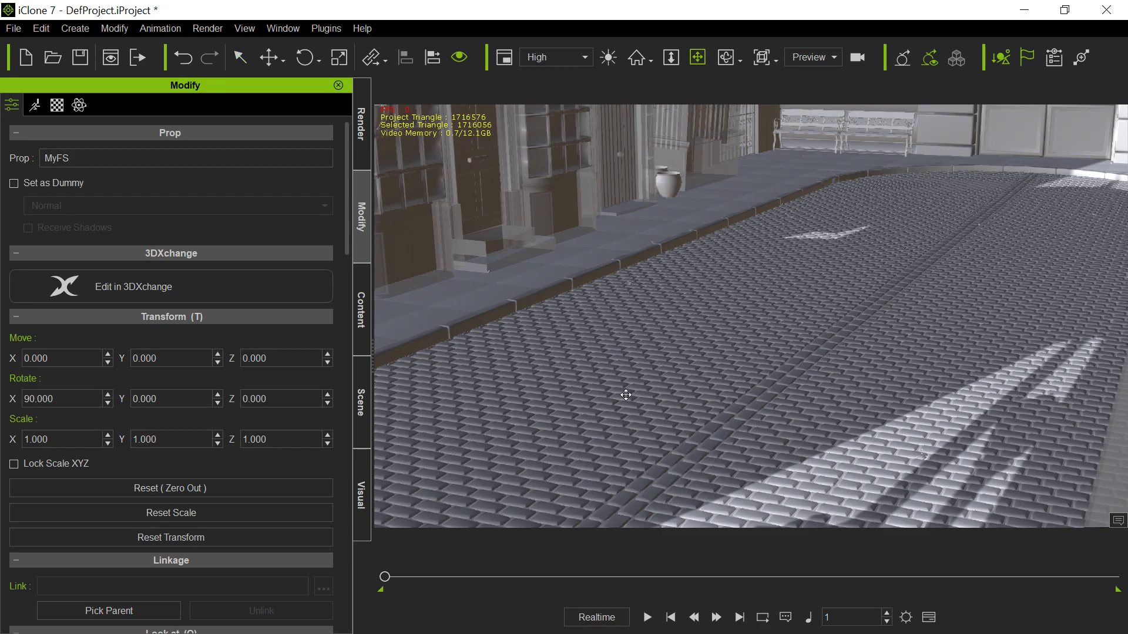
{"action": "left_click_drag", "start_coordinate": [626, 395], "coordinate": [831, 358]}
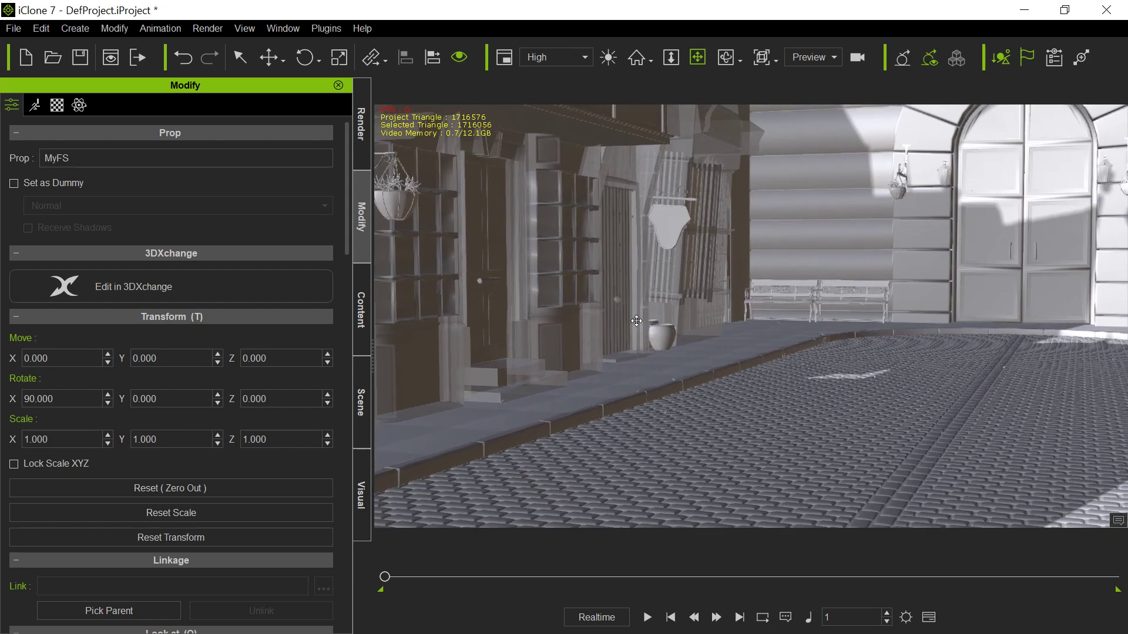
{"action": "key", "text": "q"}
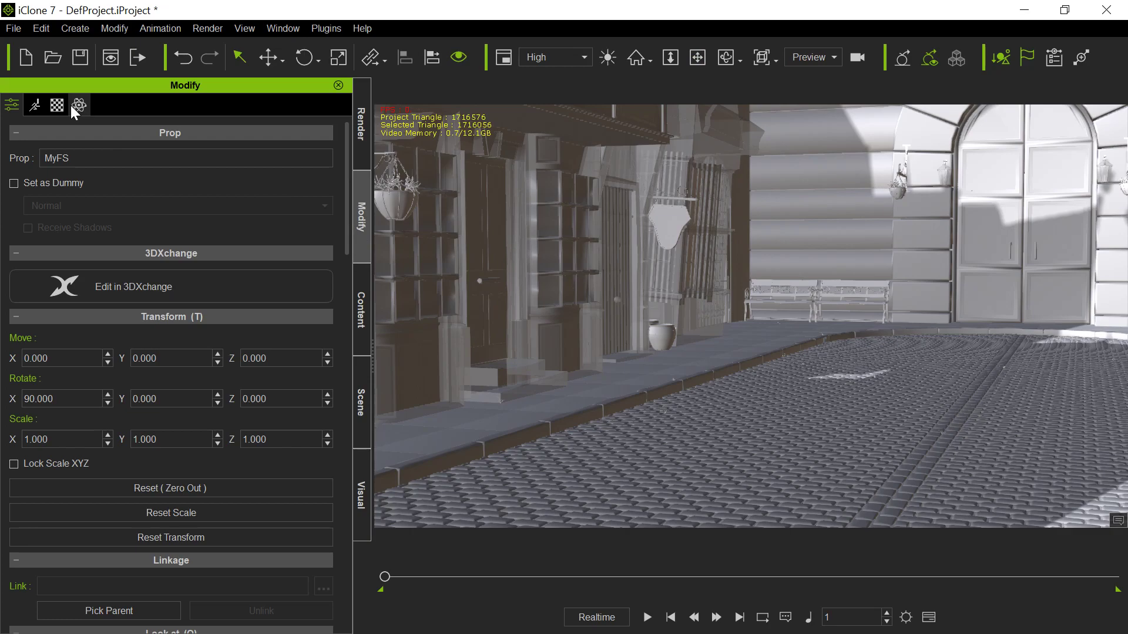
Open the MyFS Material List and select Sign_06.001, Flower_pot.004 and Flower_04.003
{"action": "left_click", "coordinate": [57, 105]}
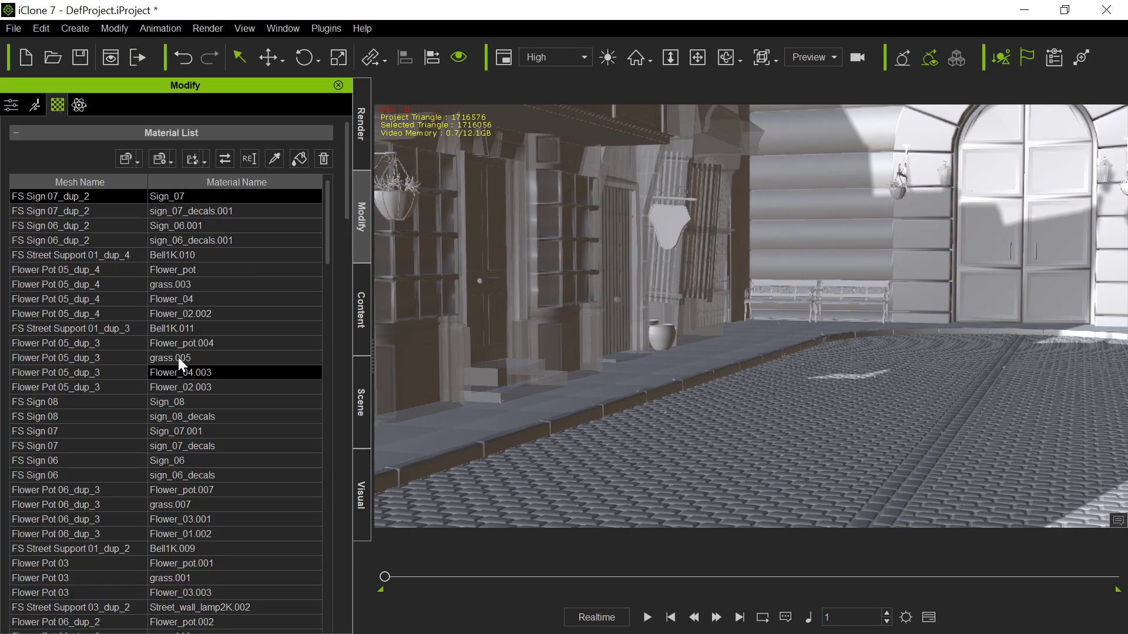
{"action": "left_click", "coordinate": [176, 226], "text": "ctrl"}
{"action": "left_click", "coordinate": [199, 343]}
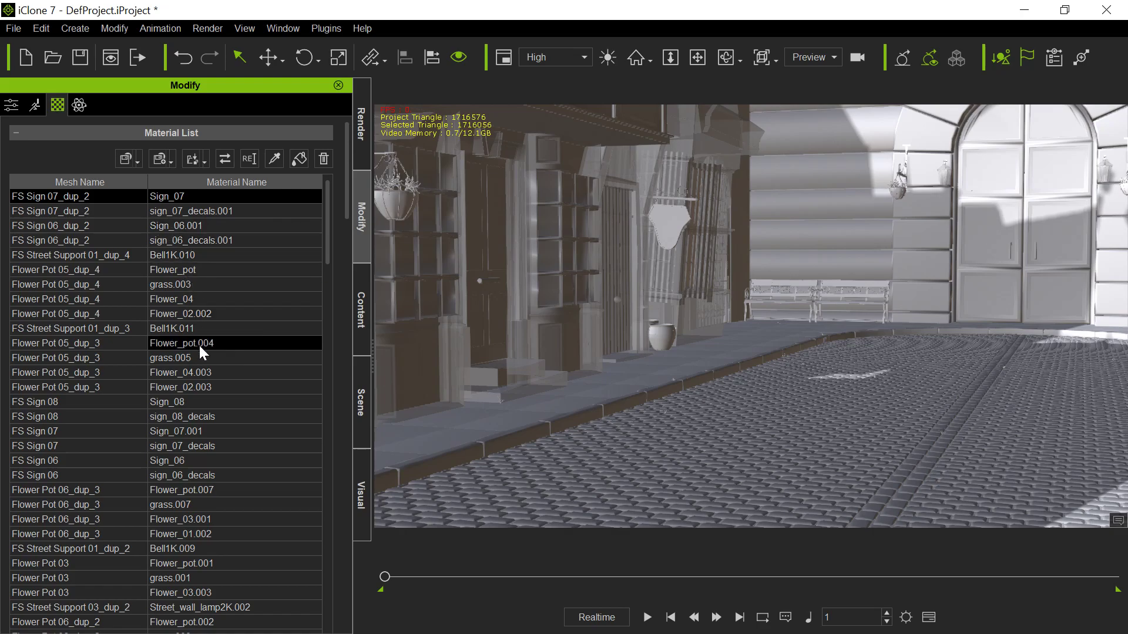
{"action": "left_click", "coordinate": [200, 369]}
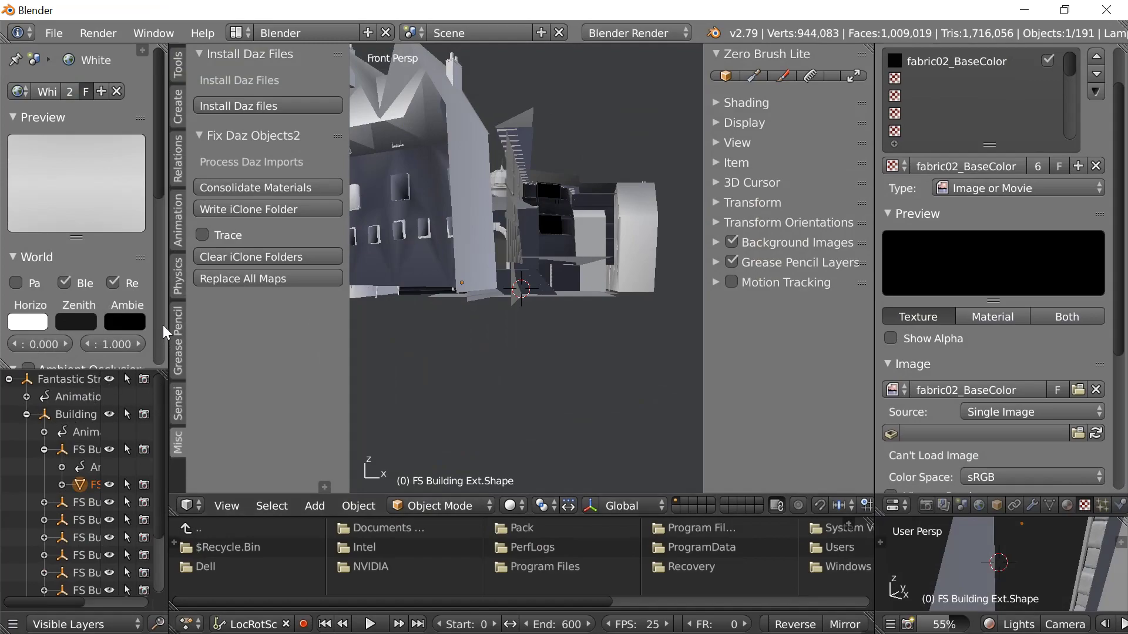
Widen Blender's properties panel, collapse Fantastic Street in the outliner, and minimize Blender
{"action": "left_click_drag", "start_coordinate": [167, 320], "coordinate": [289, 320]}
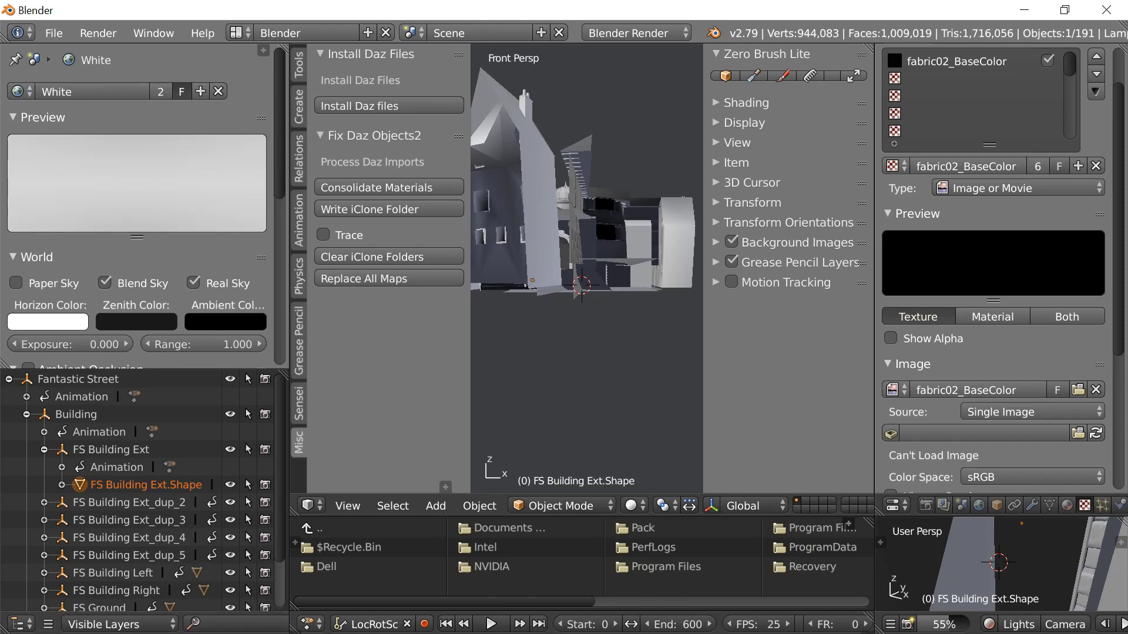
{"action": "left_click", "coordinate": [8, 380]}
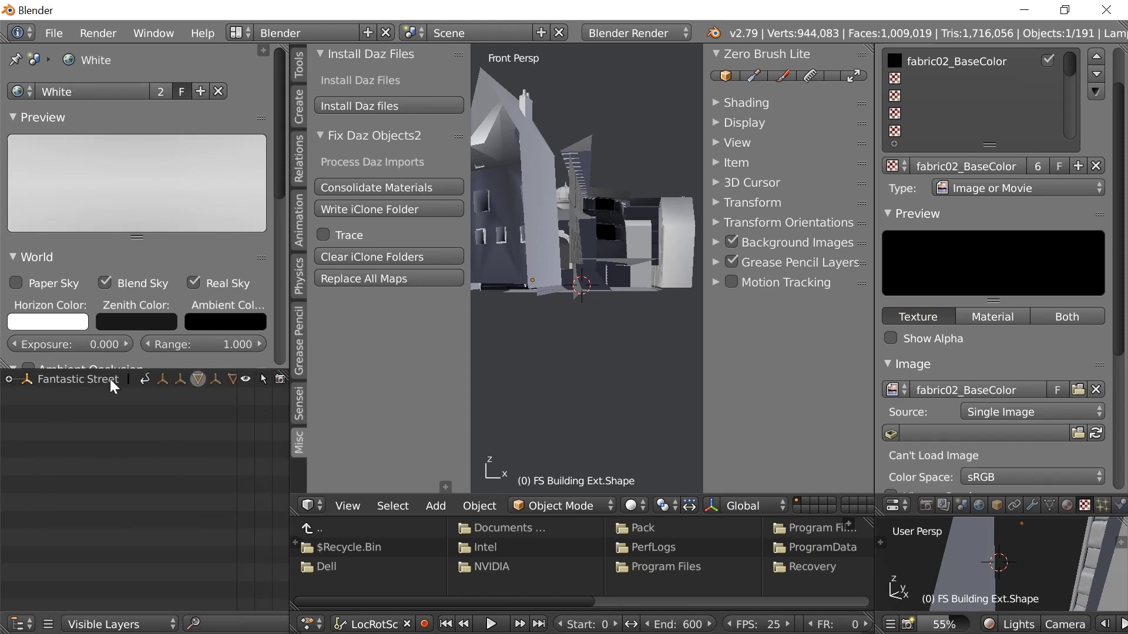
{"action": "left_click", "coordinate": [1024, 10]}
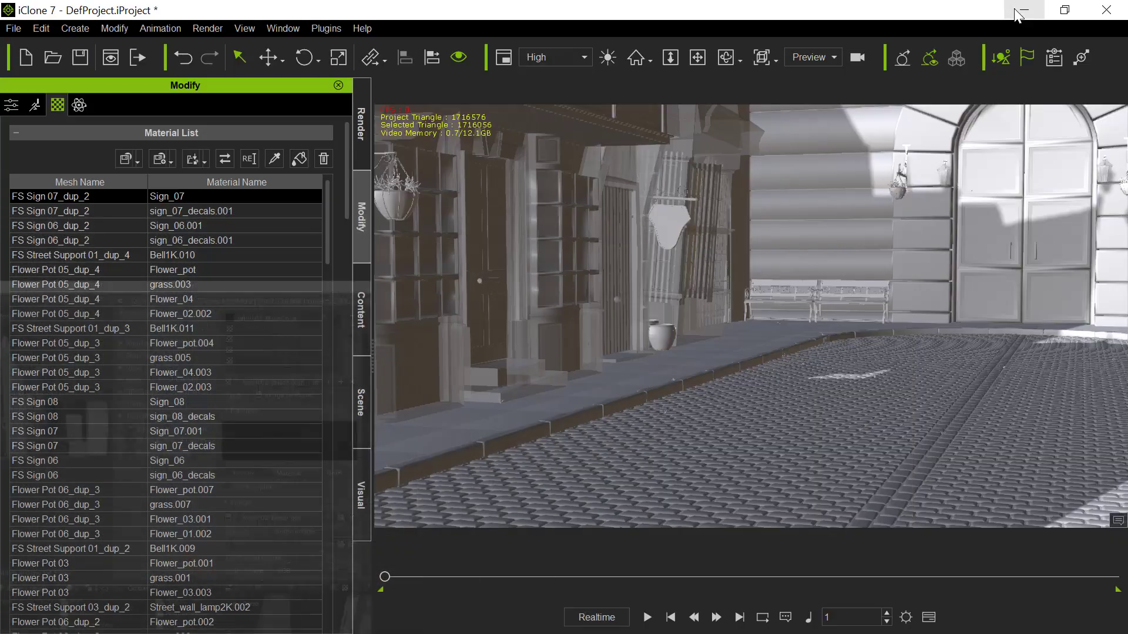
In the Scene list, rename the MyFS prop to 'Fantastic Street'
{"action": "left_click", "coordinate": [362, 389]}
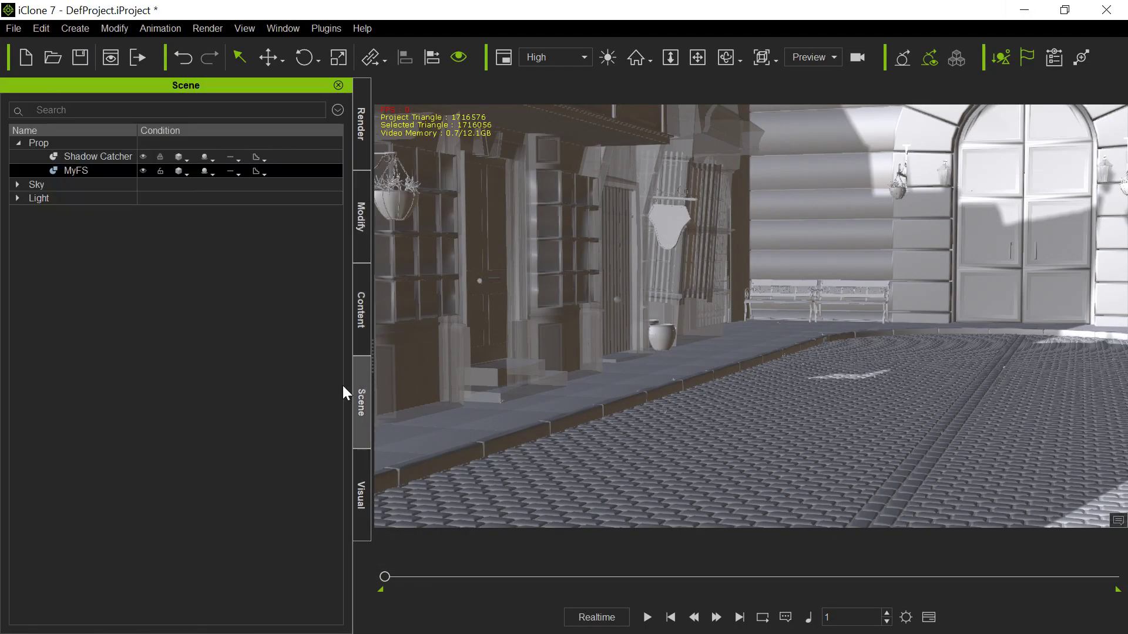
{"action": "double_click", "coordinate": [75, 171]}
{"action": "type", "text": "Fantastic Street"}
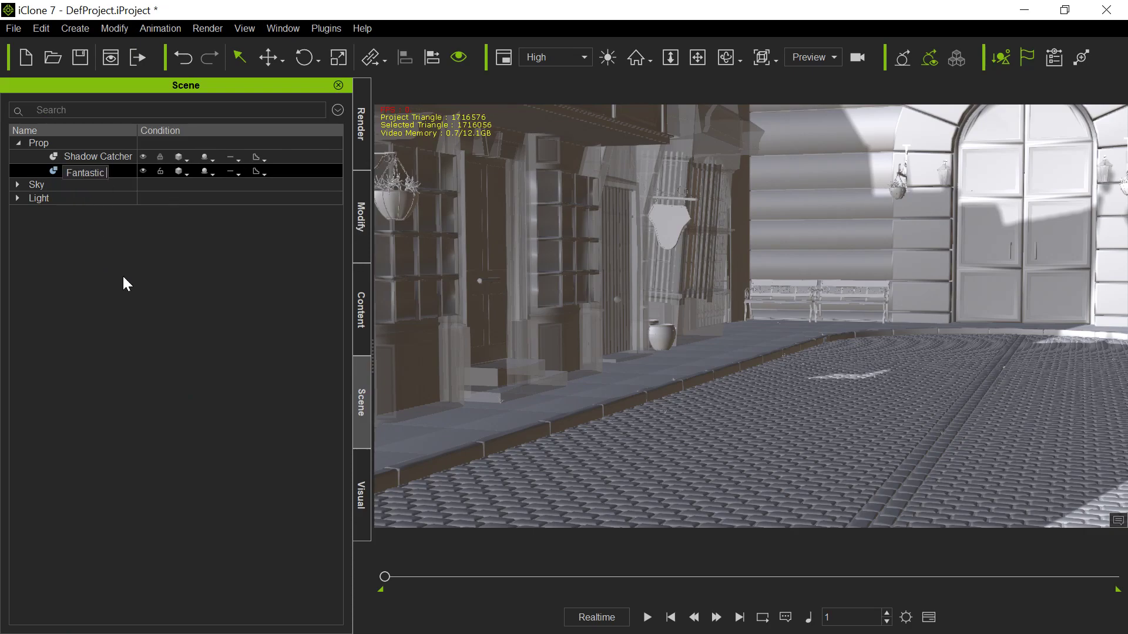
{"action": "key", "text": "Return"}
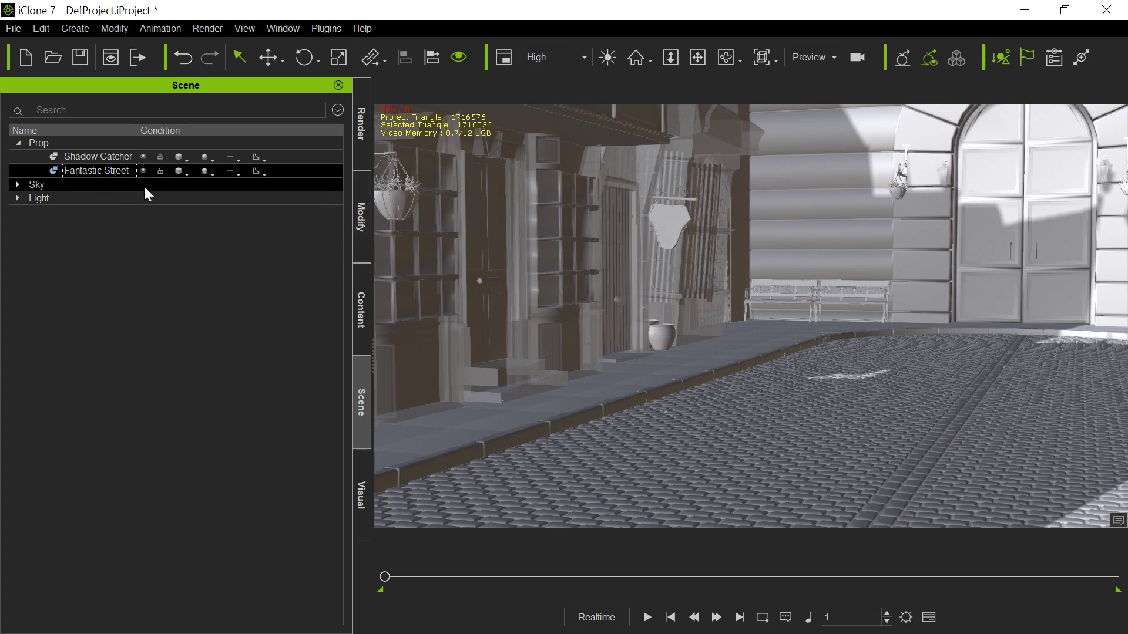
From the Material List, load all object textures from the Fantastic Street_root folder
{"action": "left_click", "coordinate": [354, 229]}
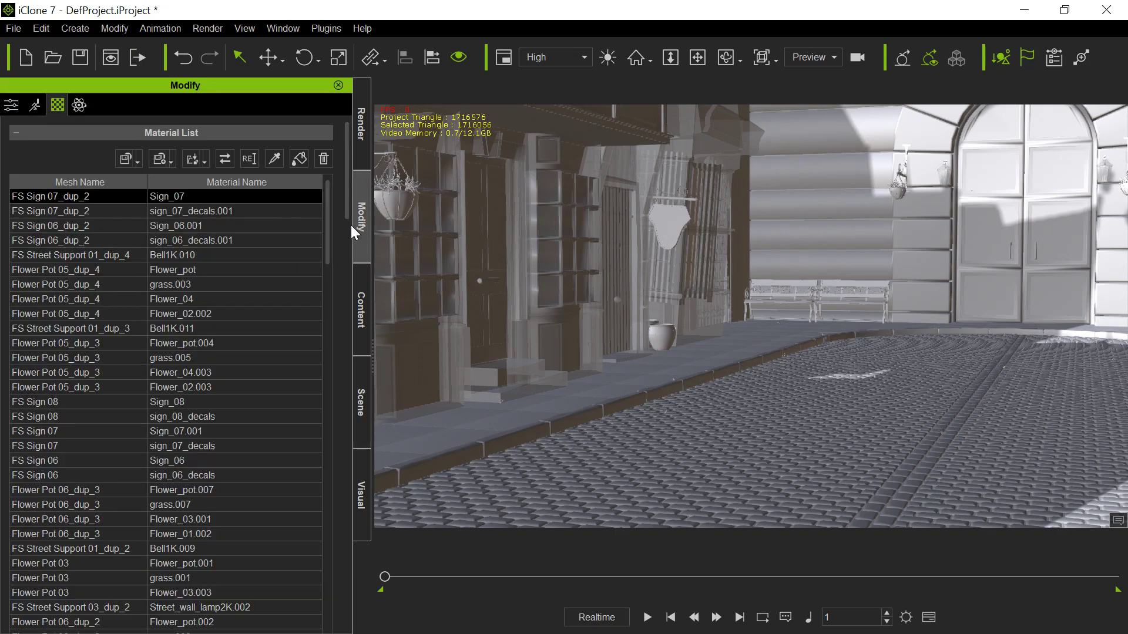
{"action": "left_click", "coordinate": [205, 159]}
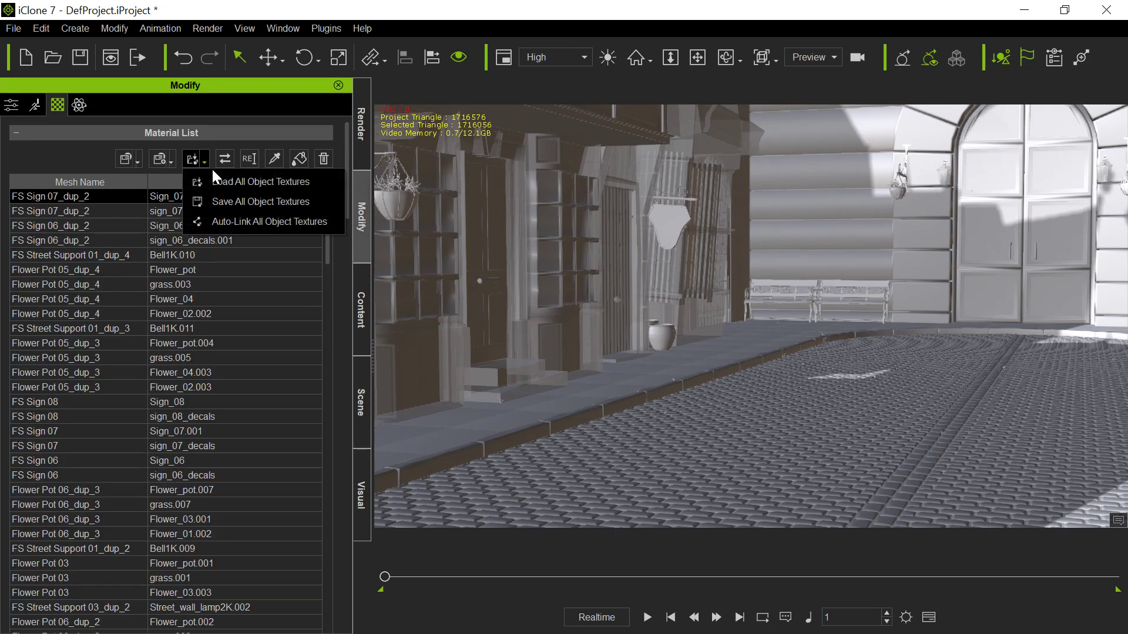
{"action": "left_click", "coordinate": [217, 180]}
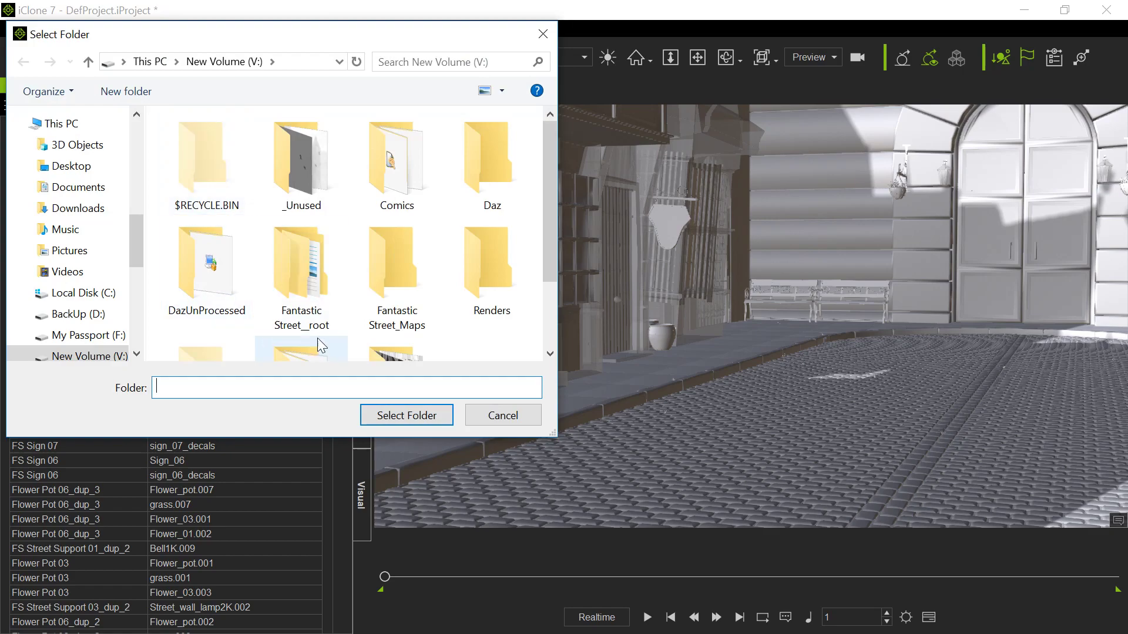
{"action": "left_click", "coordinate": [294, 273]}
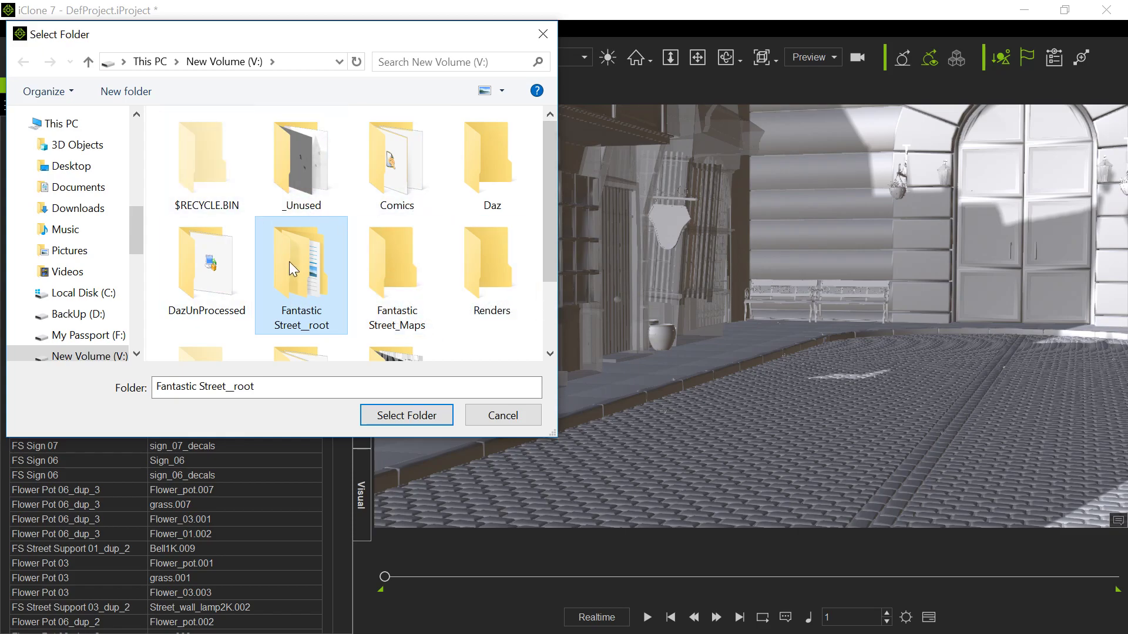
{"action": "scroll", "coordinate": [413, 259], "scroll_direction": "down", "scroll_amount": 2}
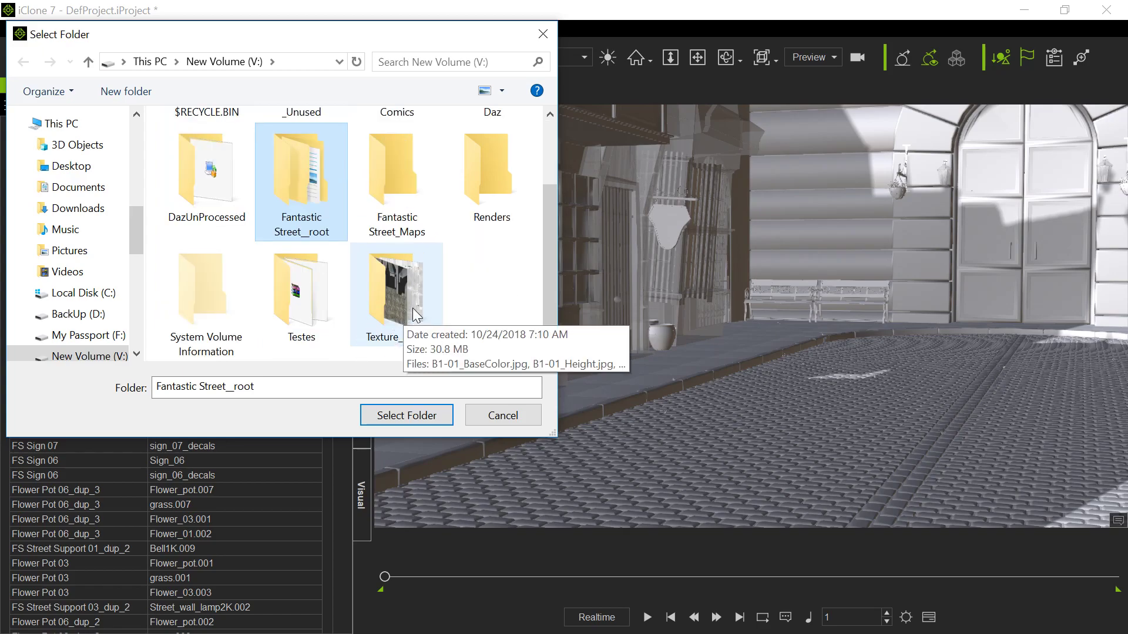
{"action": "scroll", "coordinate": [451, 289], "scroll_direction": "up", "scroll_amount": 2}
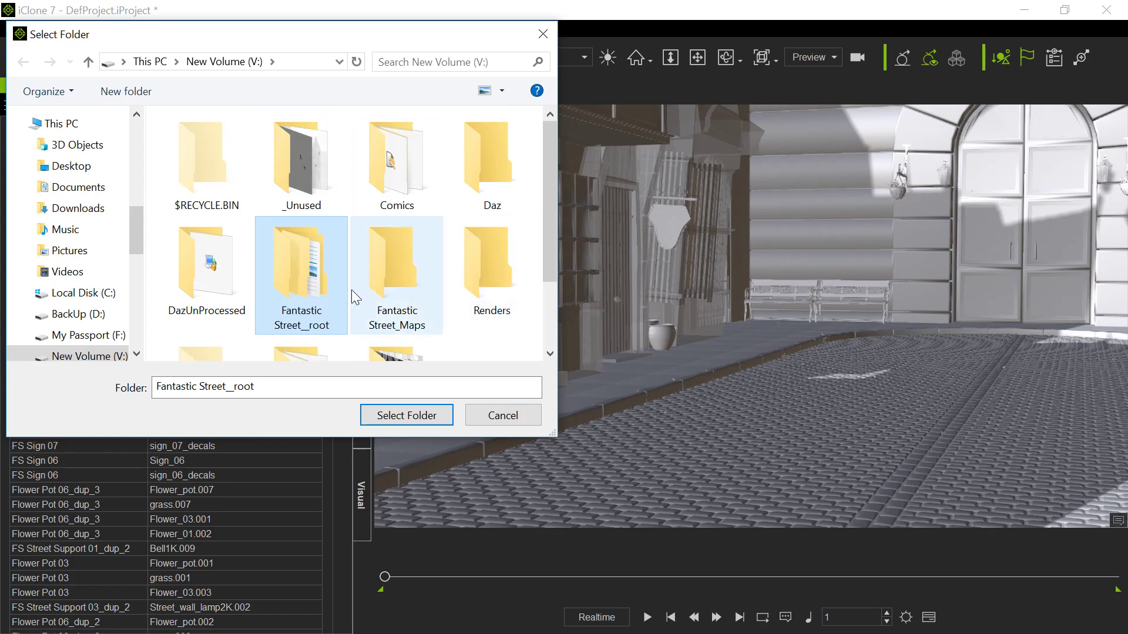
{"action": "left_click", "coordinate": [389, 416]}
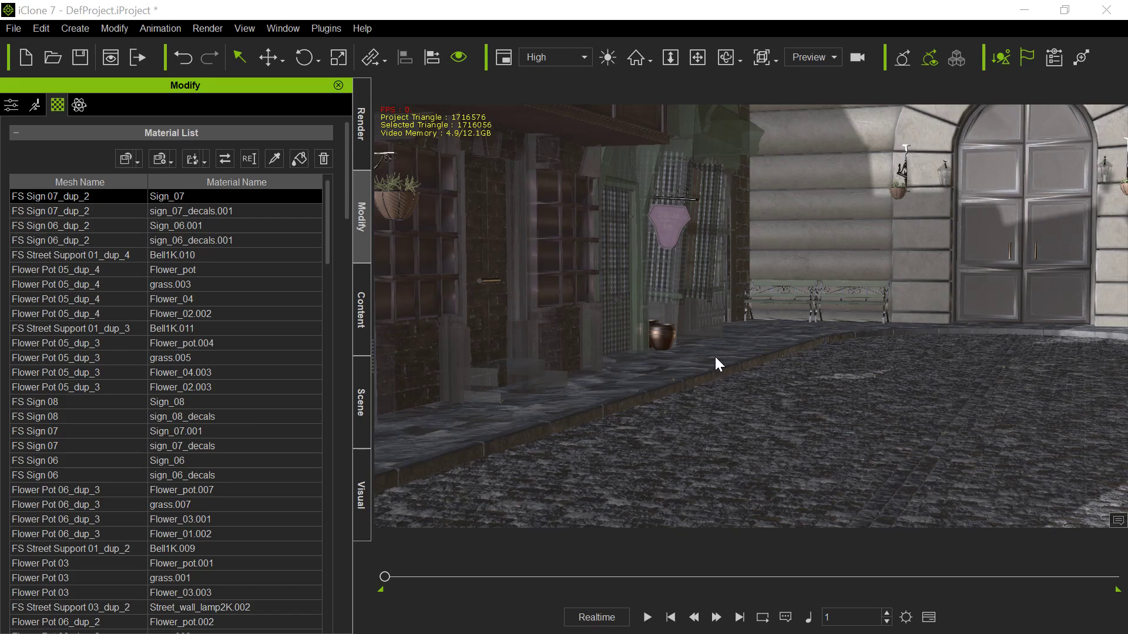
Raise the Sign_07 material's texture strength to 100
{"action": "key", "text": "alt+Tab"}
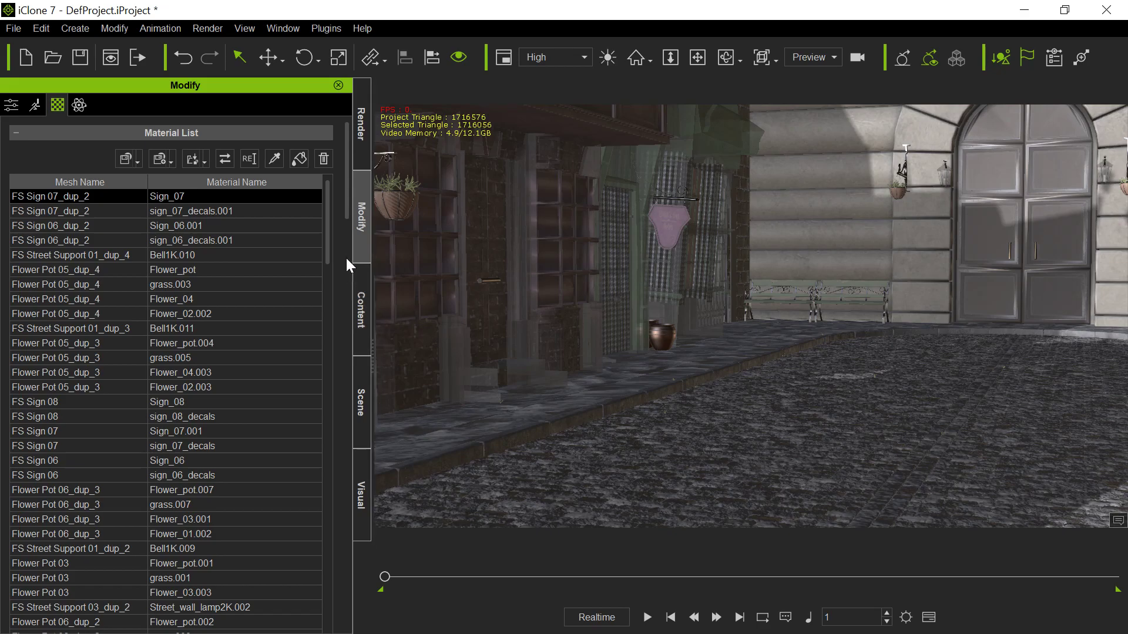
{"action": "left_click_drag", "start_coordinate": [348, 211], "coordinate": [351, 332]}
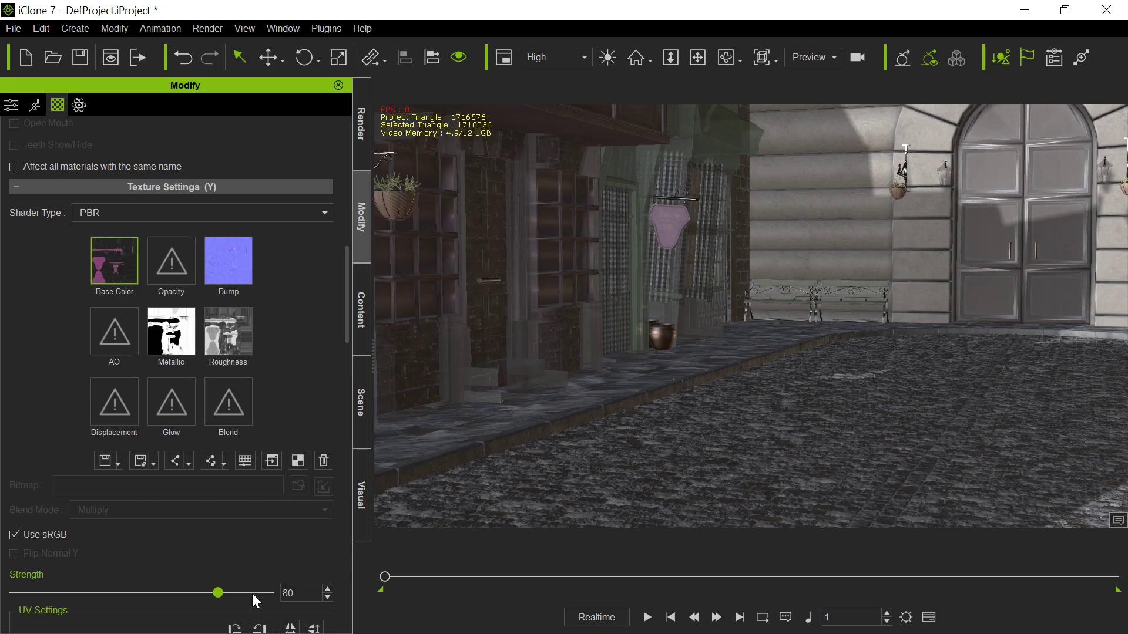
{"action": "left_click_drag", "start_coordinate": [219, 593], "coordinate": [329, 594]}
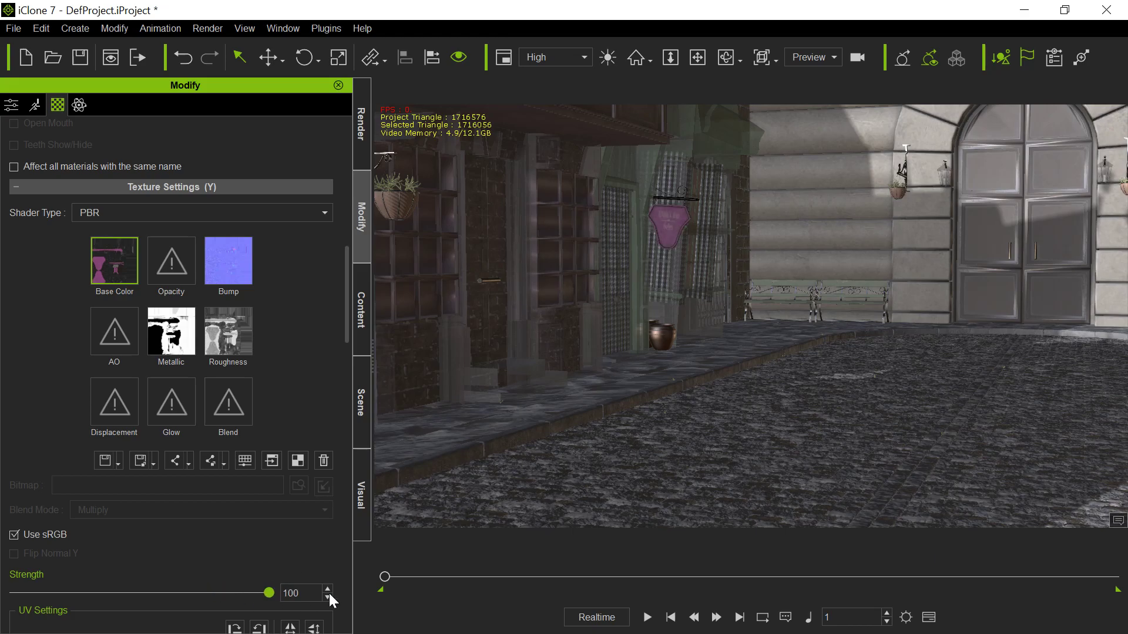
Raise the sign_07_decals.001 material's texture strength to 100
{"action": "scroll", "coordinate": [315, 351], "scroll_direction": "up", "scroll_amount": 15}
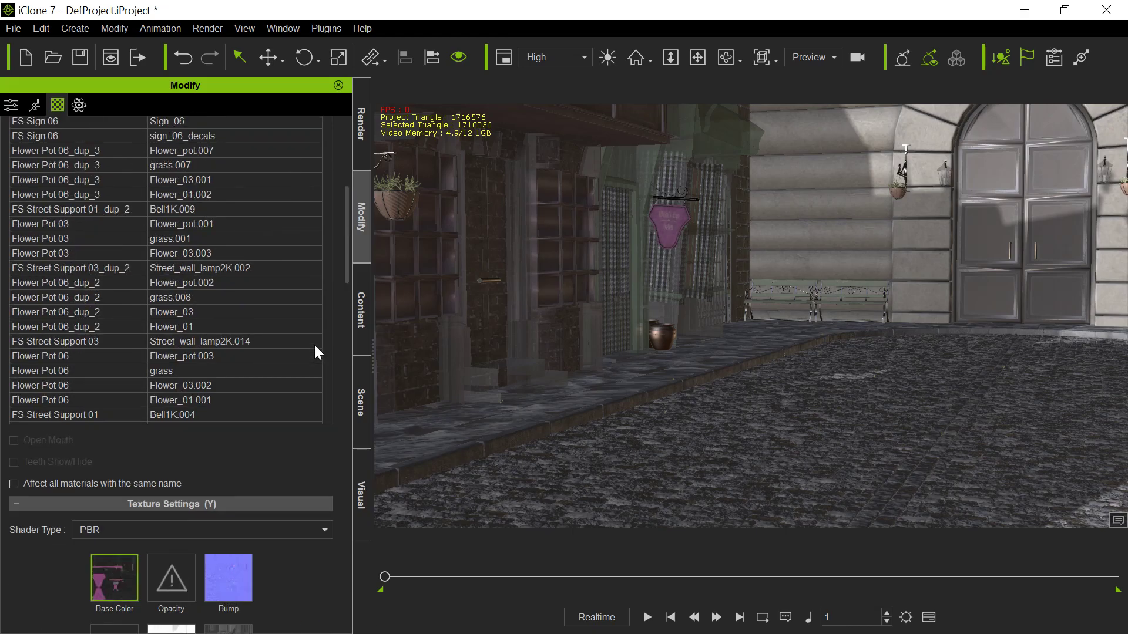
{"action": "left_click", "coordinate": [47, 210]}
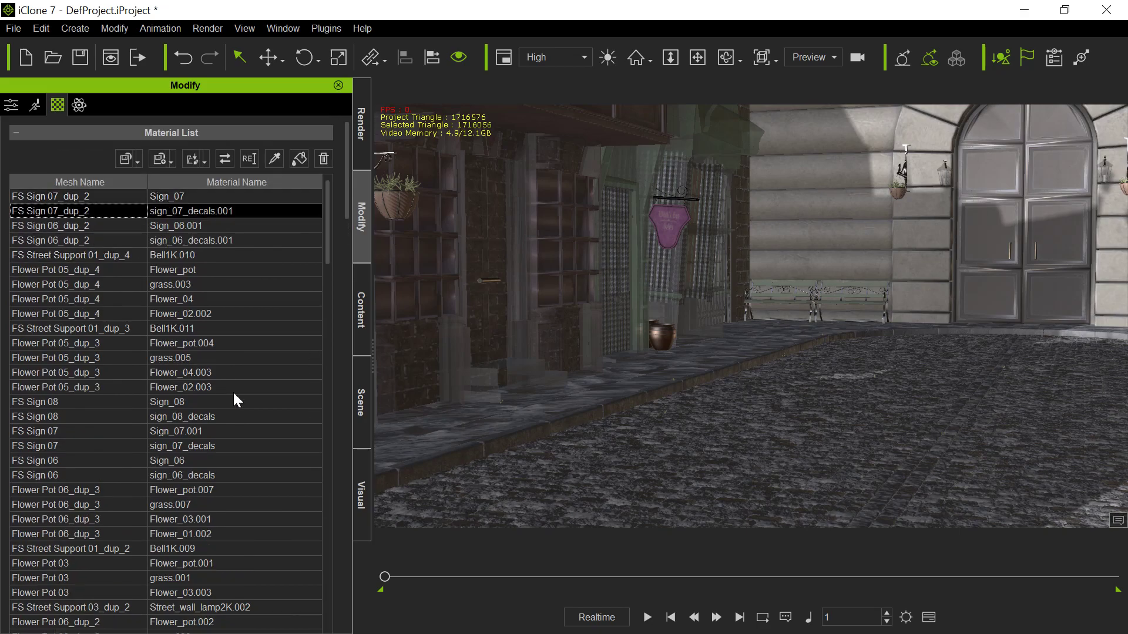
{"action": "scroll", "coordinate": [277, 445], "scroll_direction": "down", "scroll_amount": 15}
{"action": "scroll", "coordinate": [331, 371], "scroll_direction": "down", "scroll_amount": 18}
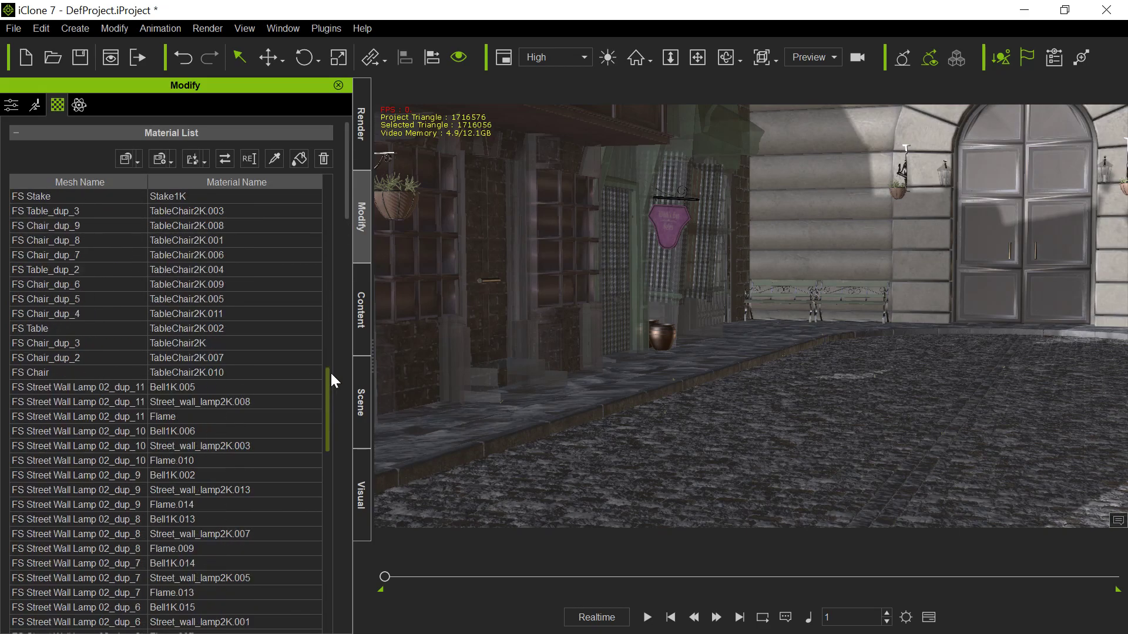
{"action": "scroll", "coordinate": [337, 369], "scroll_direction": "down", "scroll_amount": 15}
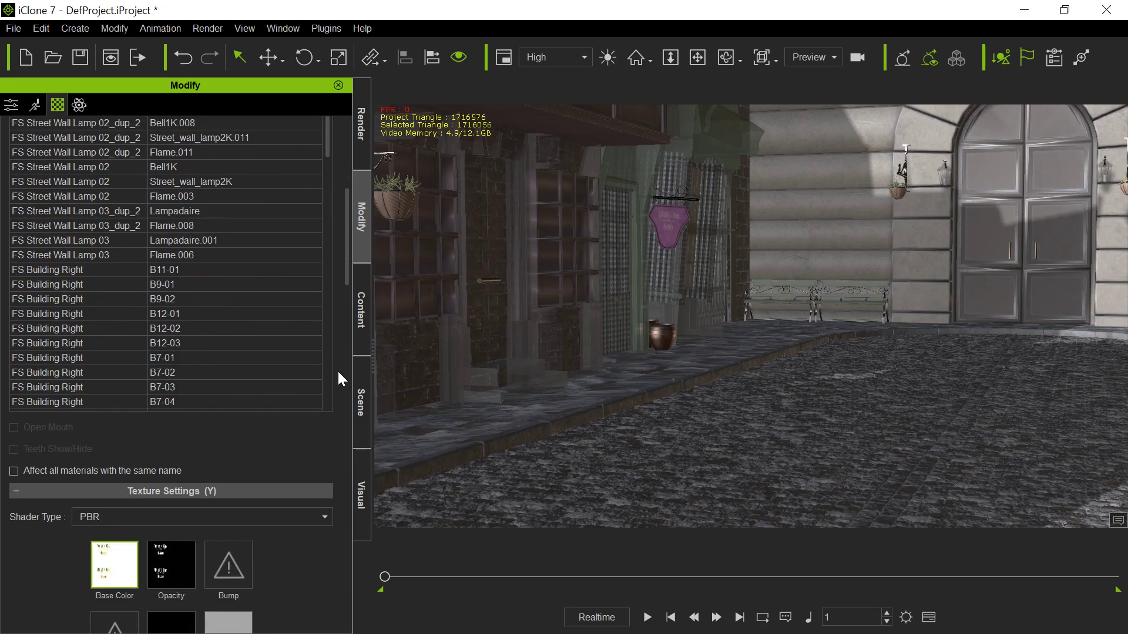
{"action": "scroll", "coordinate": [288, 456], "scroll_direction": "down", "scroll_amount": 6}
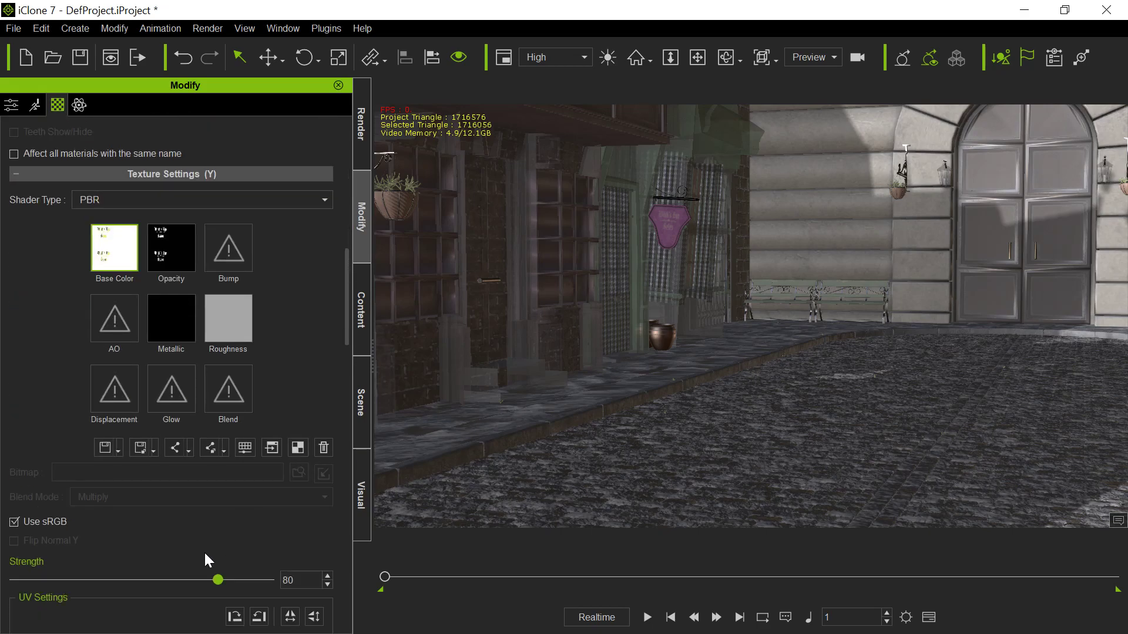
{"action": "left_click_drag", "start_coordinate": [218, 579], "coordinate": [302, 574]}
Select the Sign_06.001 material and adjust its texture settings slider
{"action": "scroll", "coordinate": [336, 349], "scroll_direction": "up", "scroll_amount": 15}
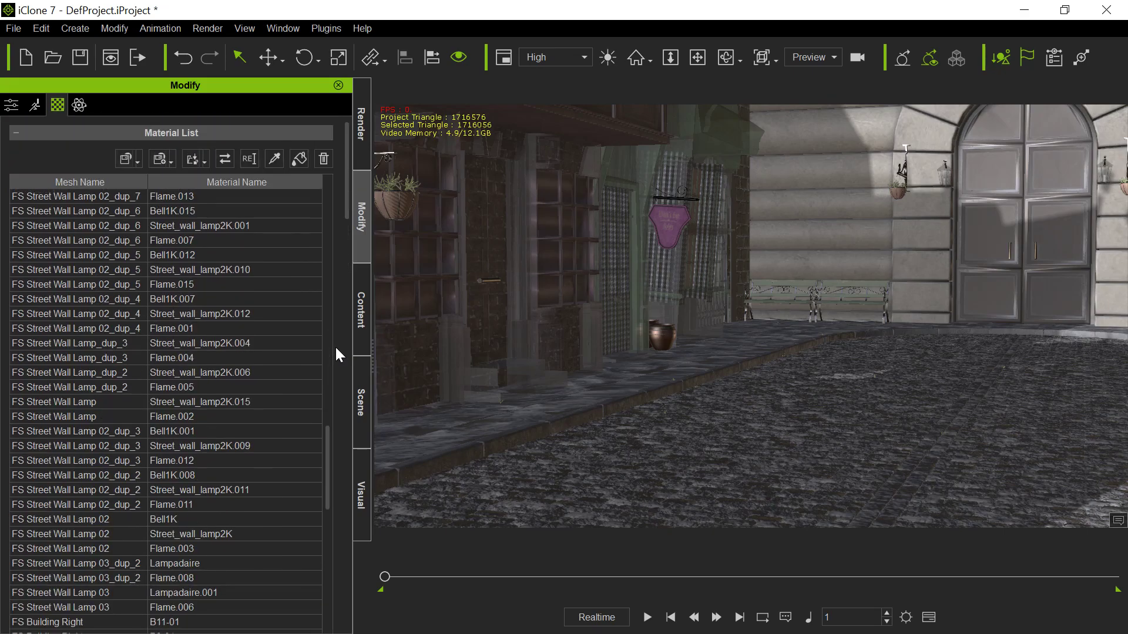
{"action": "scroll", "coordinate": [310, 308], "scroll_direction": "up", "scroll_amount": 10}
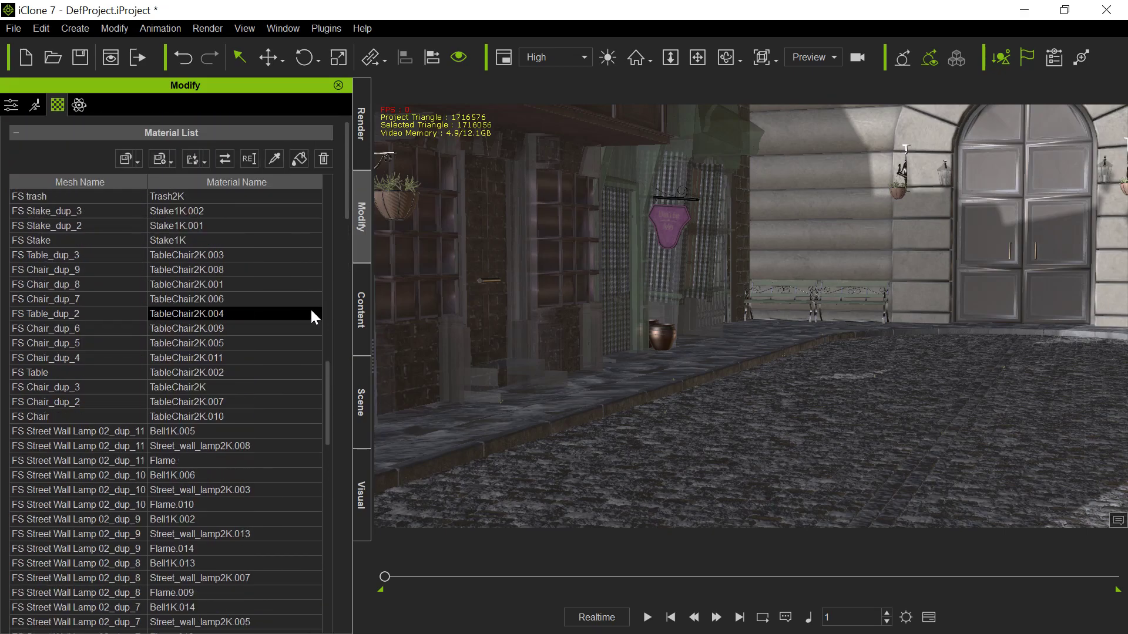
{"action": "left_click", "coordinate": [63, 228]}
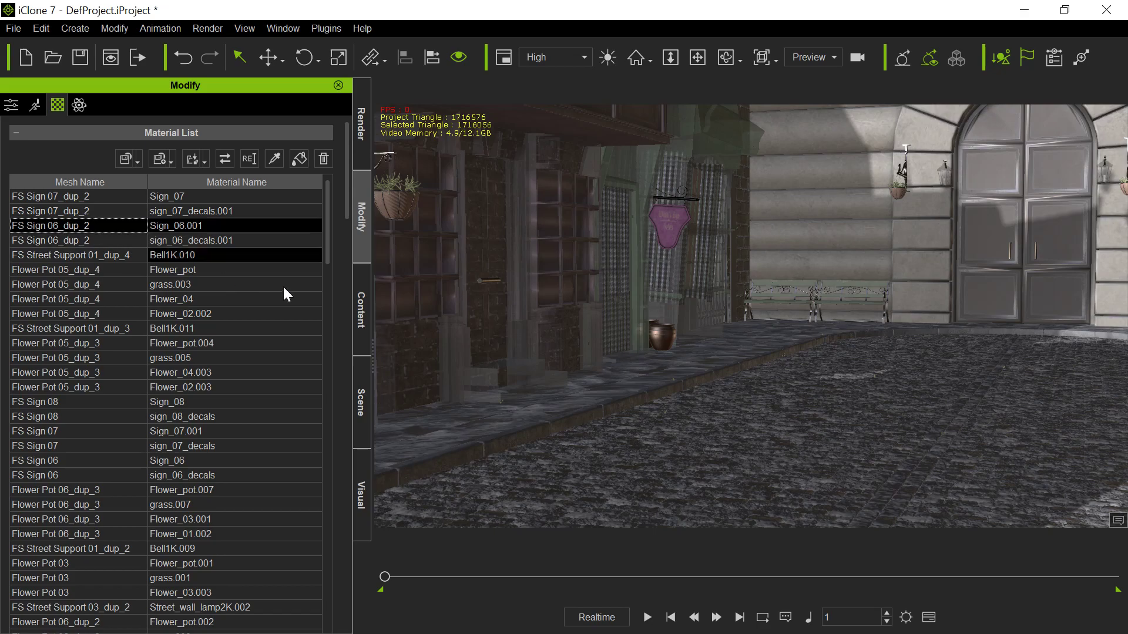
{"action": "left_click_drag", "start_coordinate": [349, 202], "coordinate": [362, 351]}
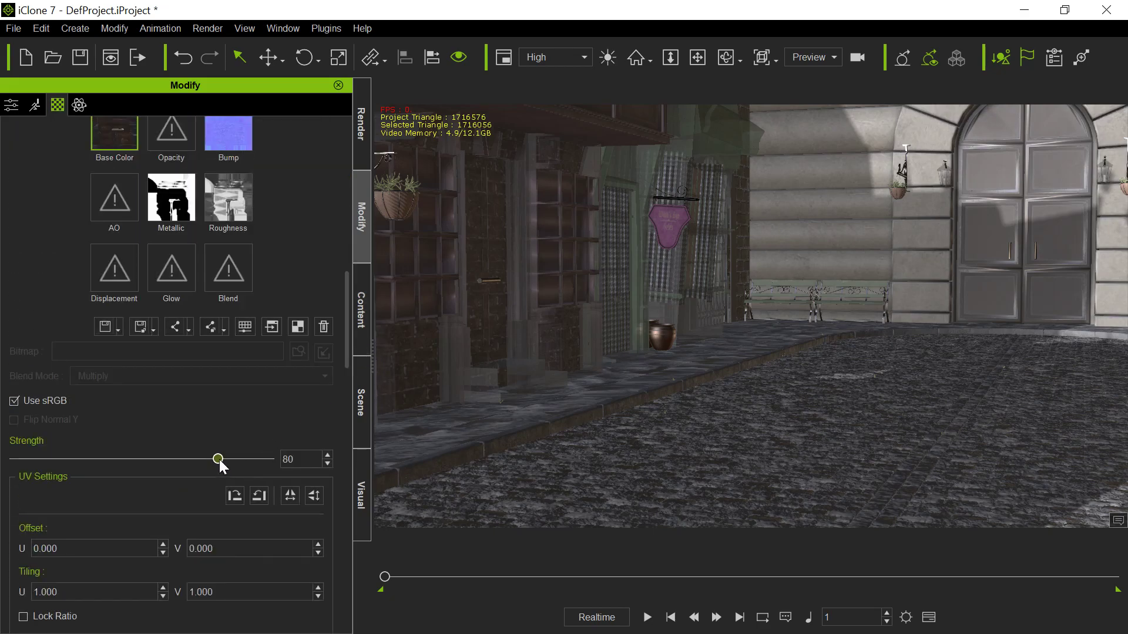
{"action": "left_click_drag", "start_coordinate": [219, 460], "coordinate": [312, 424]}
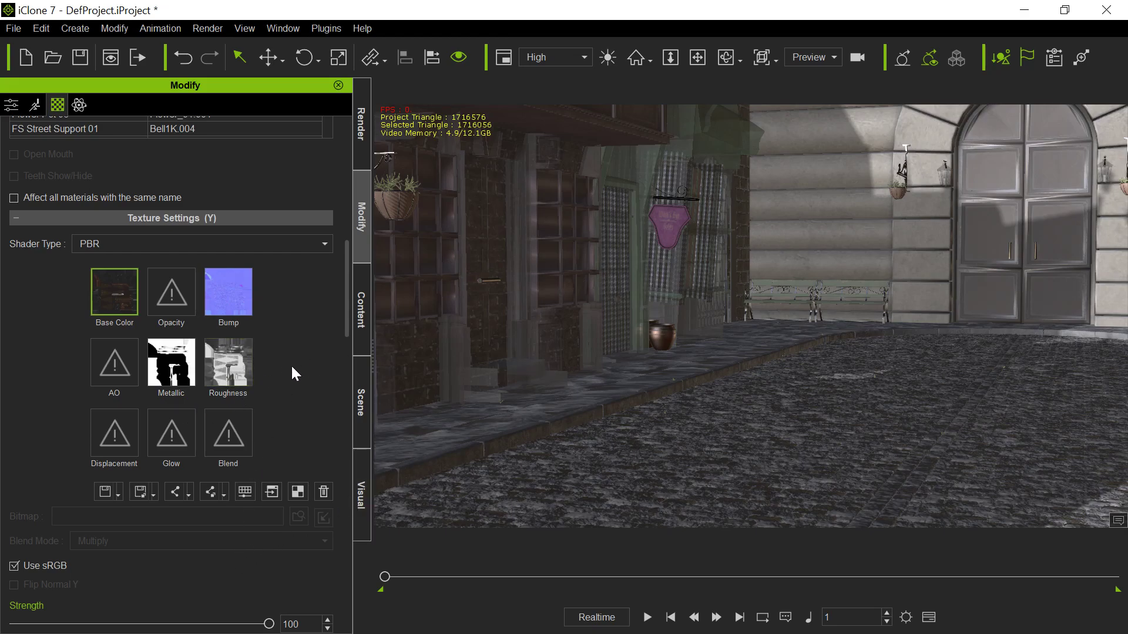
Raise the sign_06_decals.001 material's texture strength from 80 to 100
{"action": "scroll", "coordinate": [294, 361], "scroll_direction": "up", "scroll_amount": 10}
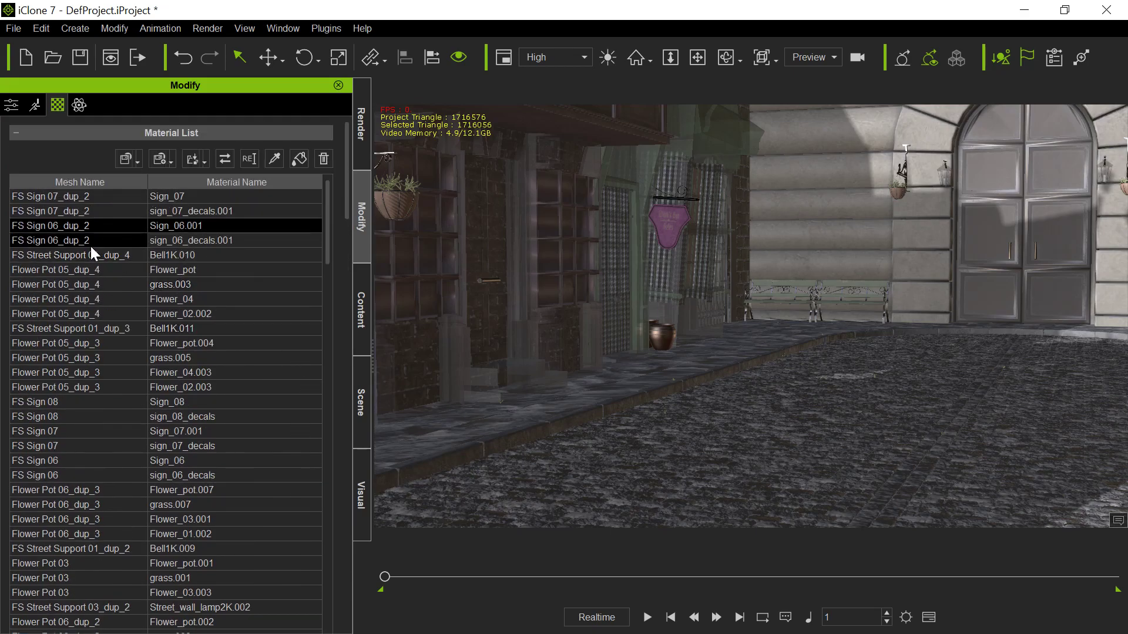
{"action": "left_click", "coordinate": [90, 246]}
{"action": "left_click_drag", "start_coordinate": [349, 189], "coordinate": [351, 332]}
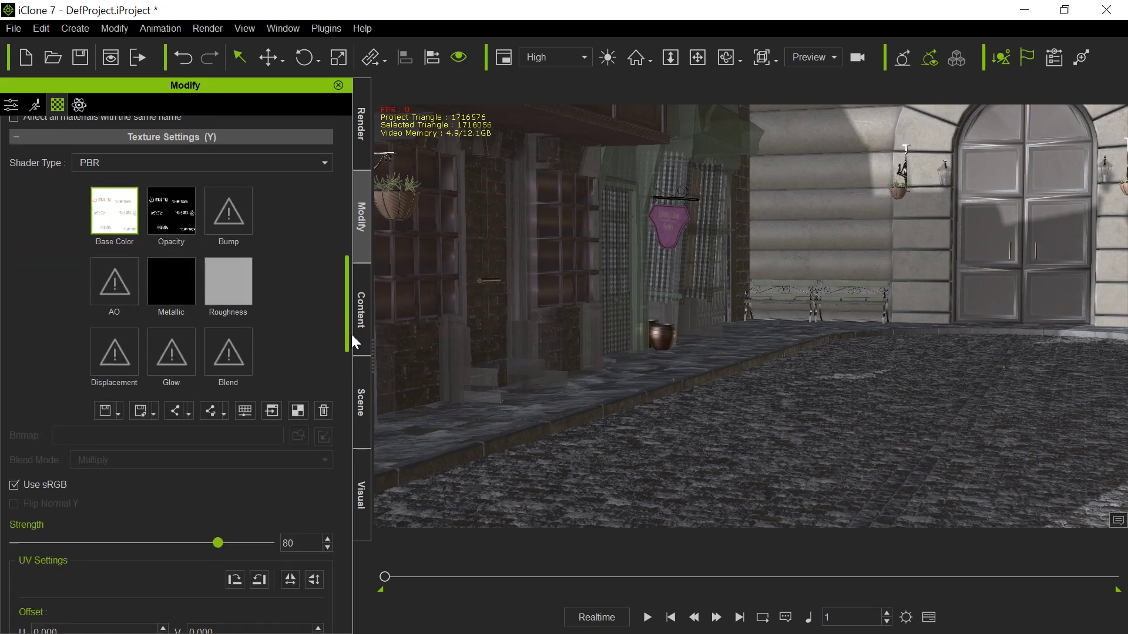
{"action": "scroll", "coordinate": [351, 333], "scroll_direction": "down", "scroll_amount": 1}
{"action": "left_click_drag", "start_coordinate": [218, 478], "coordinate": [300, 481]}
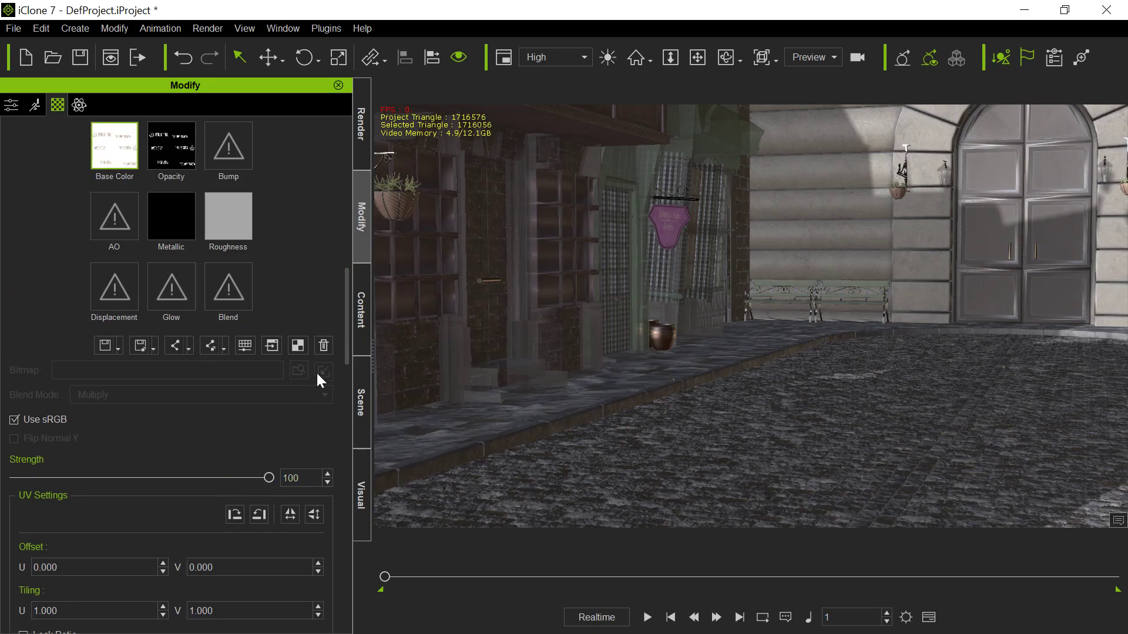
Select the Bell1K.010 street support material in the Material List
{"action": "left_click_drag", "start_coordinate": [349, 351], "coordinate": [360, 207]}
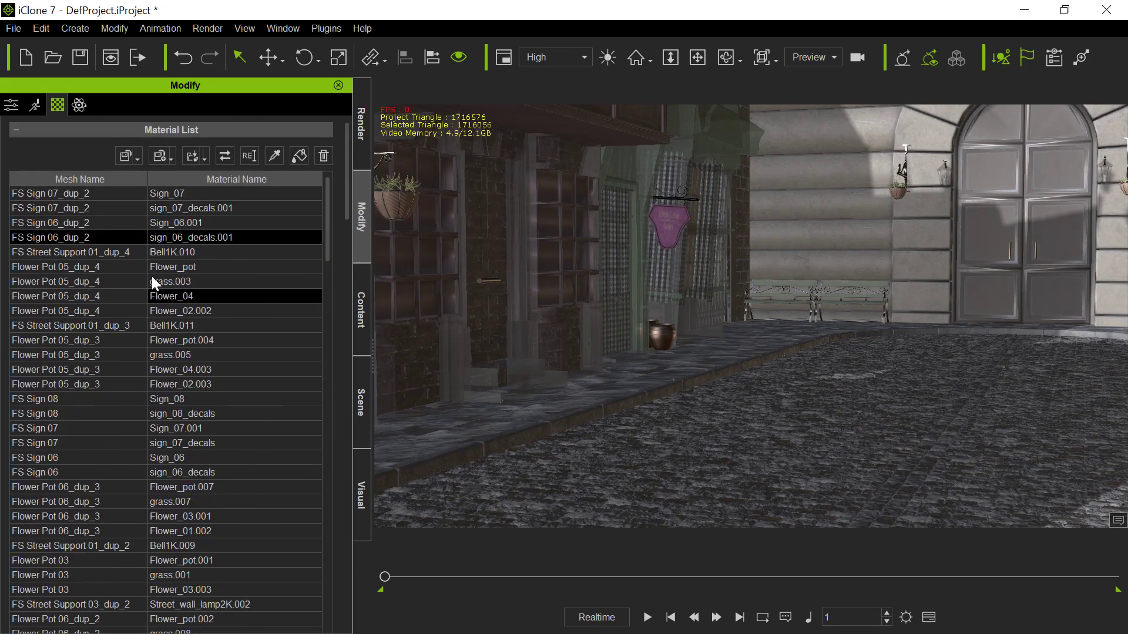
{"action": "left_click", "coordinate": [118, 254]}
{"action": "left_click_drag", "start_coordinate": [348, 188], "coordinate": [347, 222]}
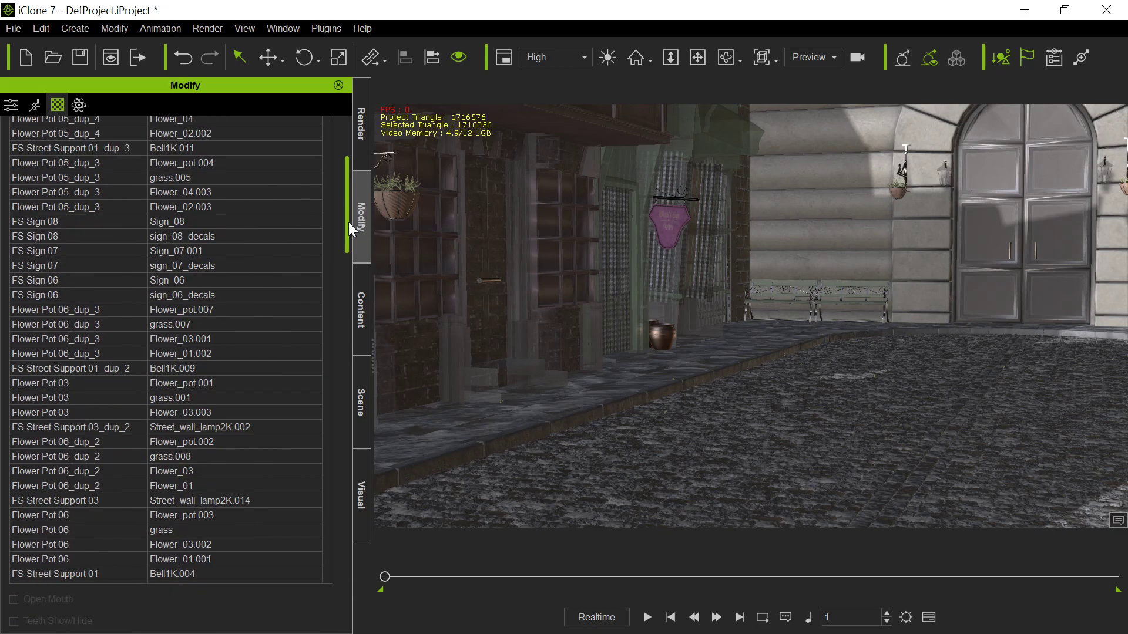